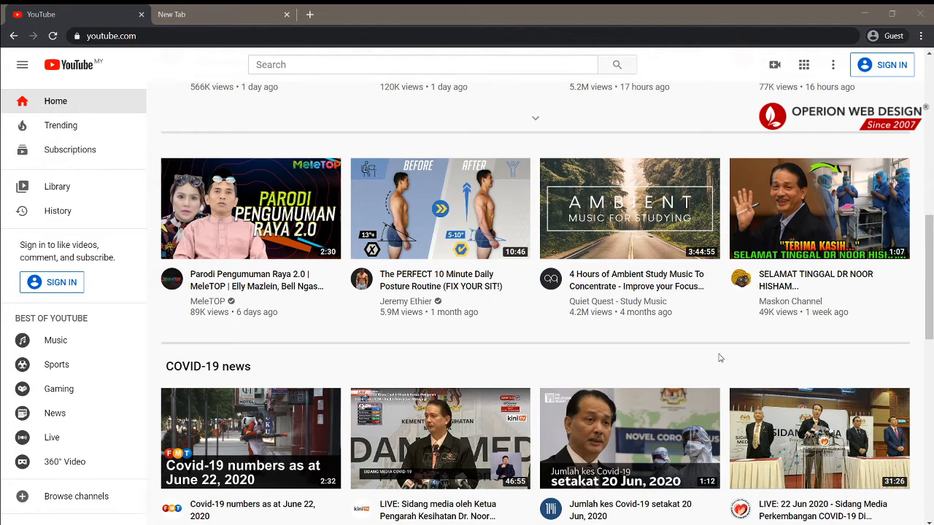
Step: Sign in to YouTube with the Google account from the home page
scroll(718, 356, down, 2)
scroll(394, 383, up, 2)
scroll(489, 367, up, 2)
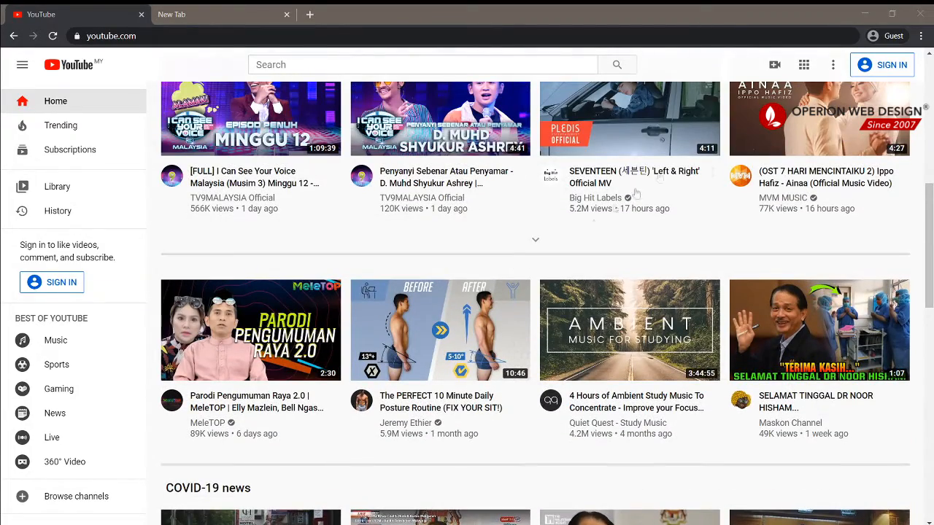
click(885, 67)
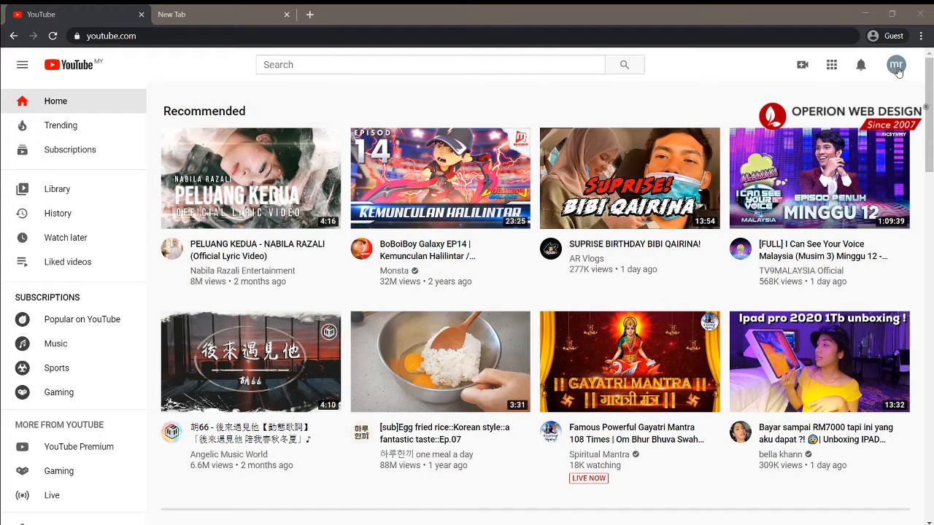
Step: Start creating a channel for the signed-in account and choose to use a custom name
click(897, 67)
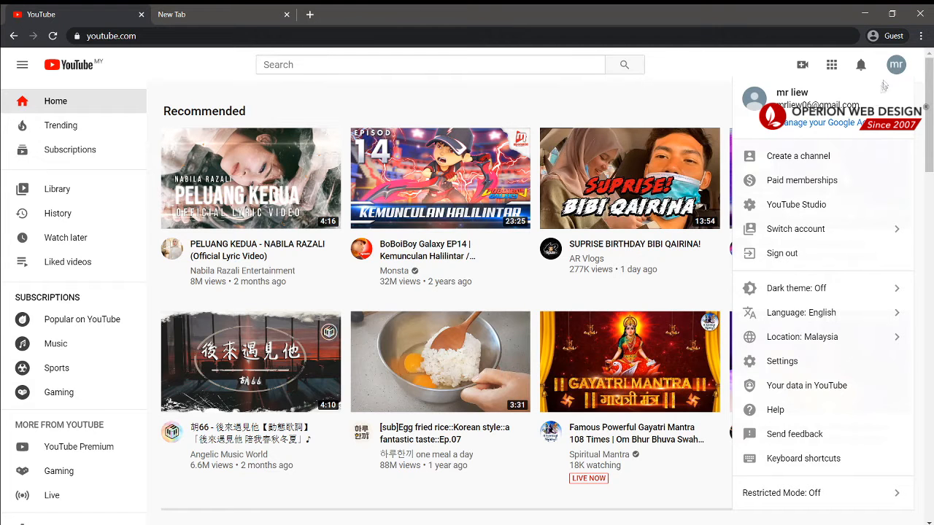
click(798, 156)
click(439, 395)
drag(331, 187, 423, 227)
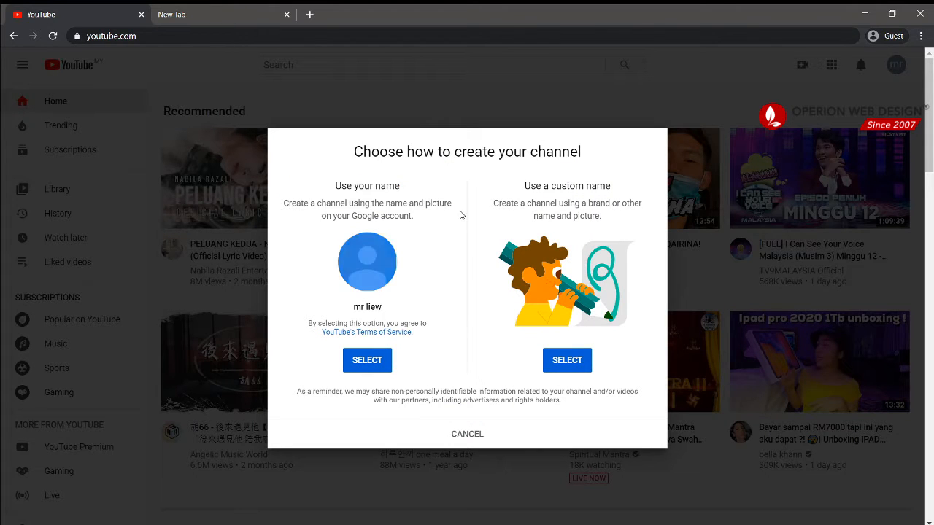
drag(523, 186, 620, 207)
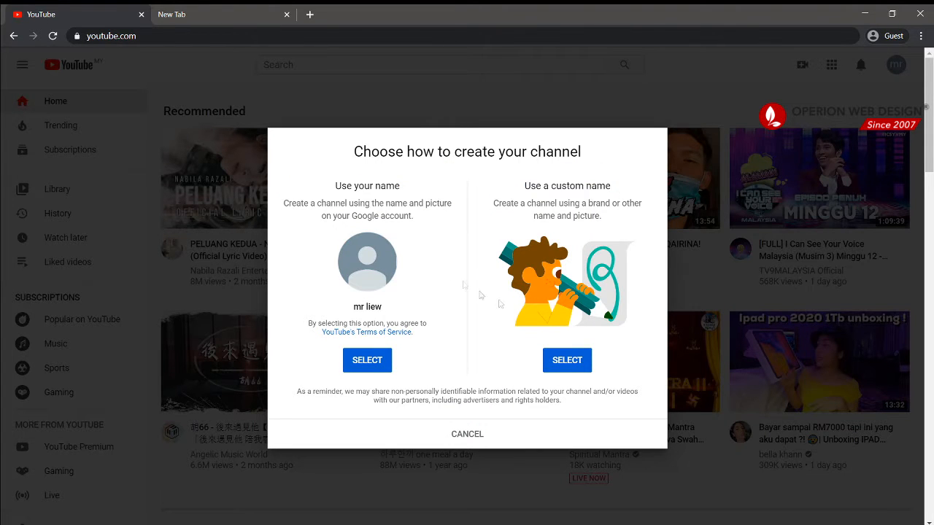
click(567, 365)
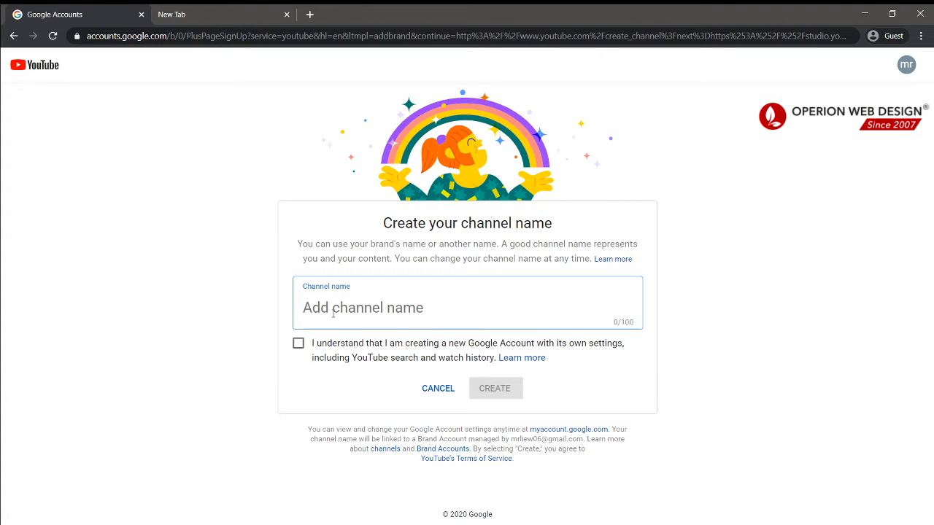
Step: Enter the channel name, acknowledge that a new Google Account is being created, and create the channel
text(Mr Liew)
click(298, 344)
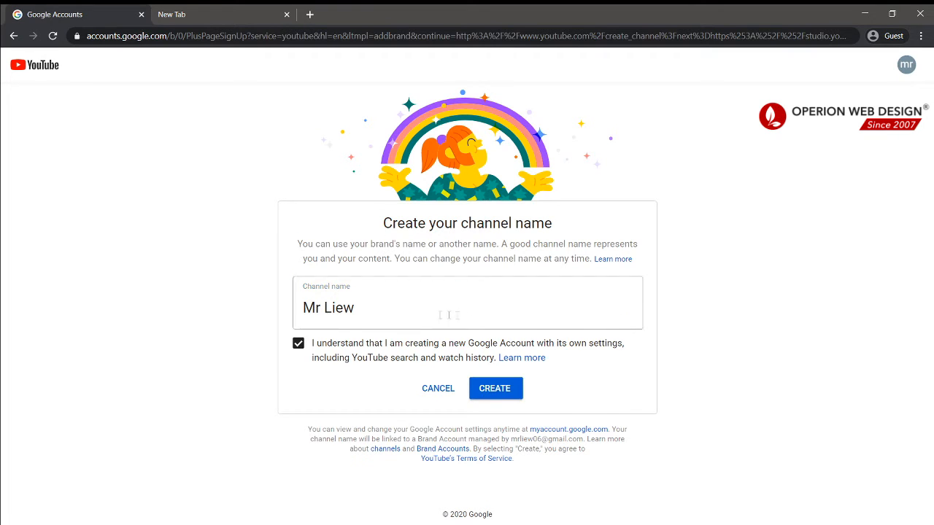
click(502, 397)
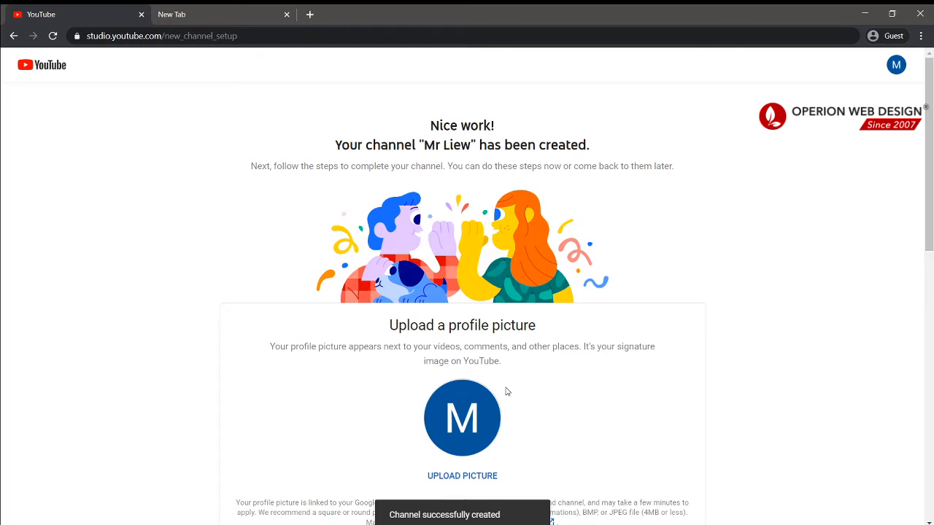
Step: Review the new channel's setup page, including its profile picture section and the sections below it
scroll(517, 363, down, 1)
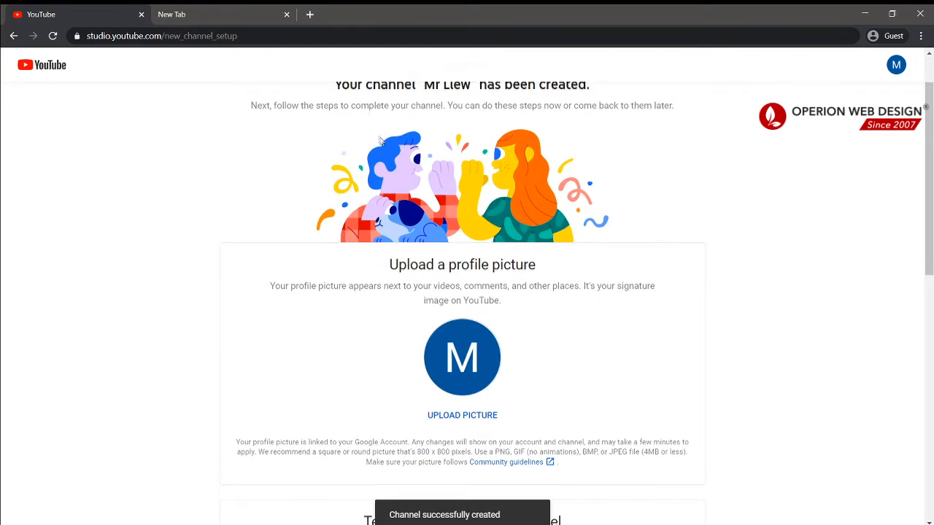
scroll(419, 189, up, 1)
drag(343, 148, 552, 146)
scroll(588, 207, down, 3)
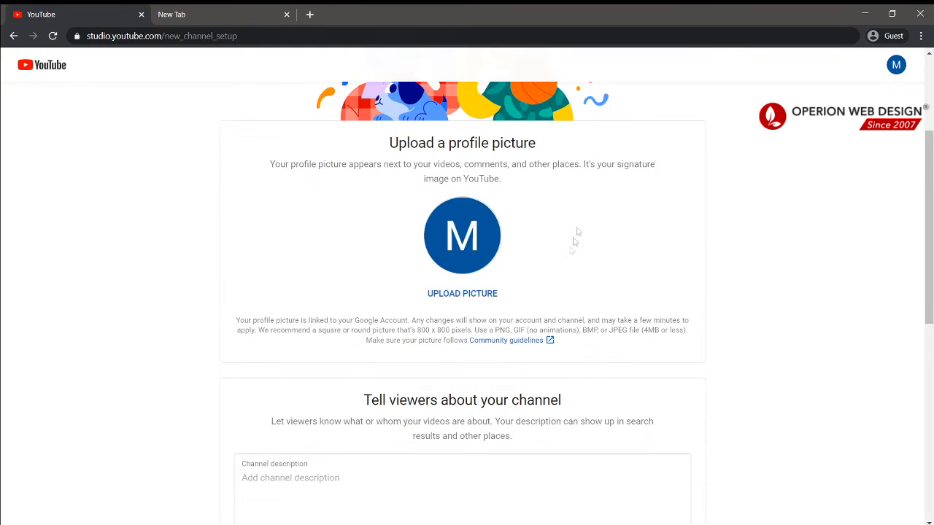
scroll(498, 319, down, 3)
scroll(498, 316, up, 3)
scroll(497, 316, up, 1)
scroll(452, 266, down, 1)
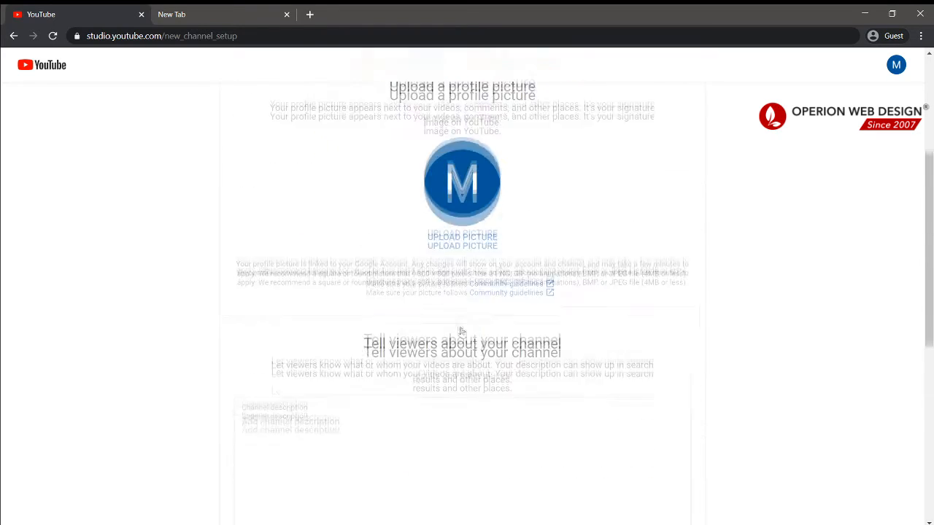
Step: Go through the channel description, website and social link fields, leave them empty, and skip the channel setup
scroll(482, 248, down, 3)
click(311, 241)
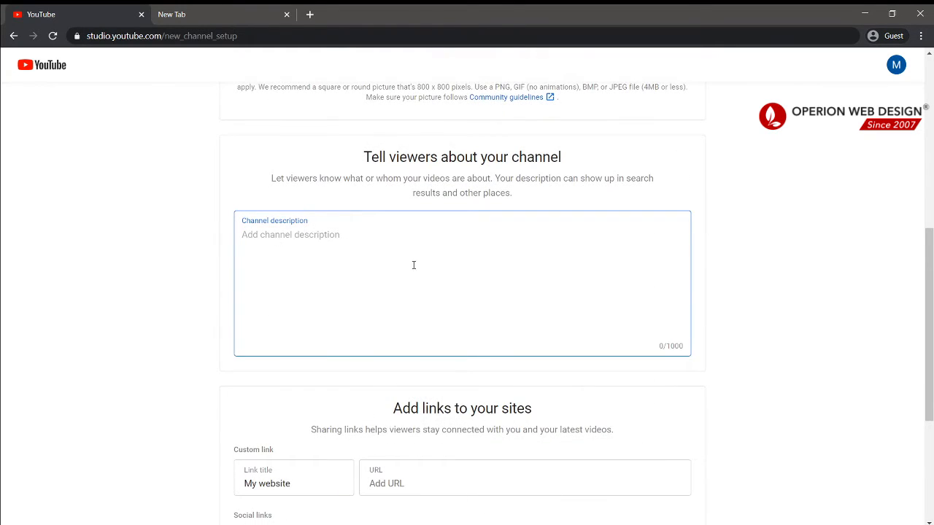
scroll(413, 265, down, 3)
click(406, 237)
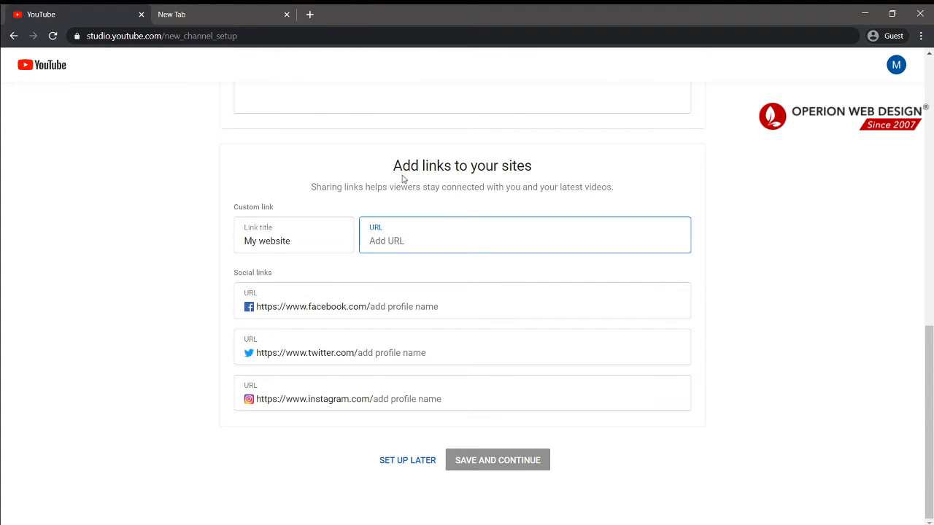
click(436, 307)
click(447, 351)
click(445, 399)
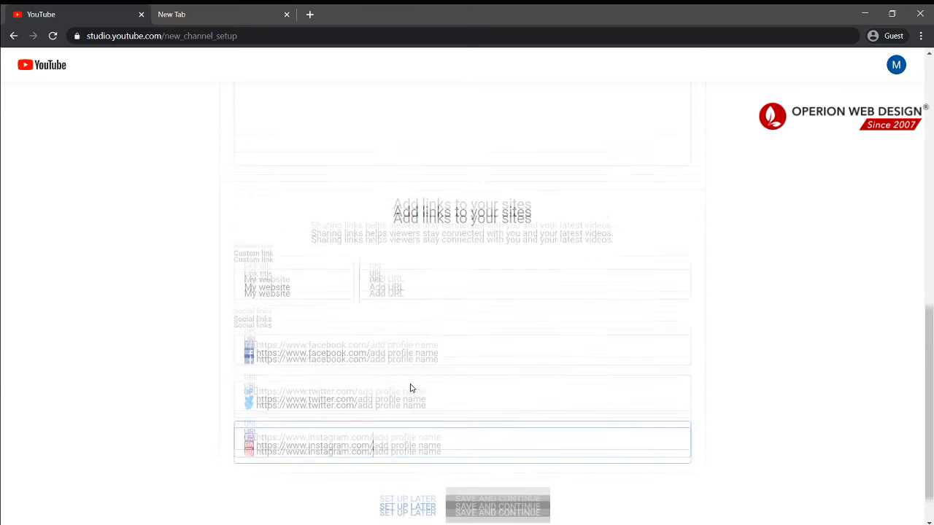
click(409, 460)
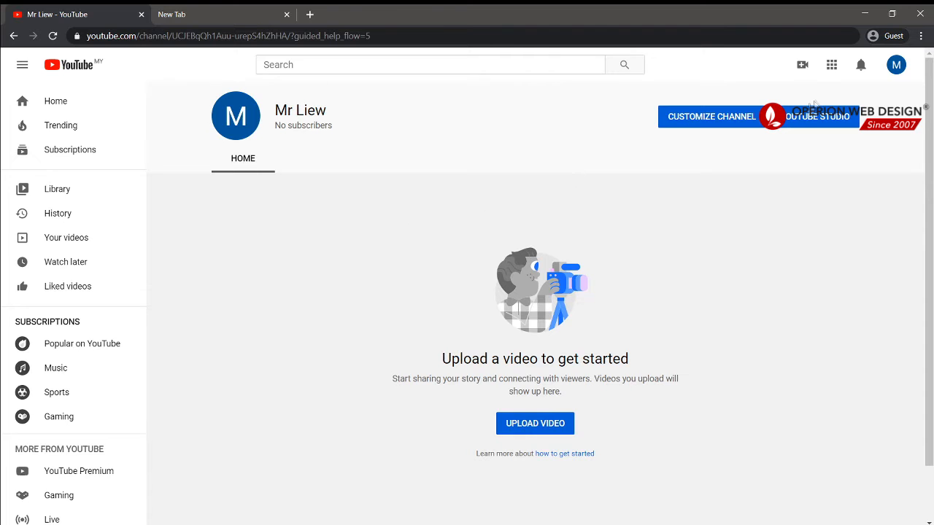
click(551, 426)
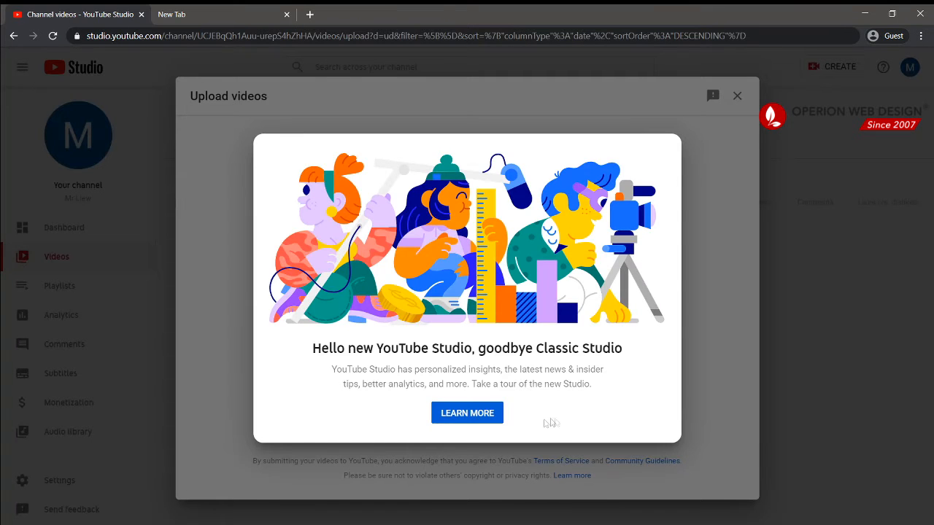
click(552, 452)
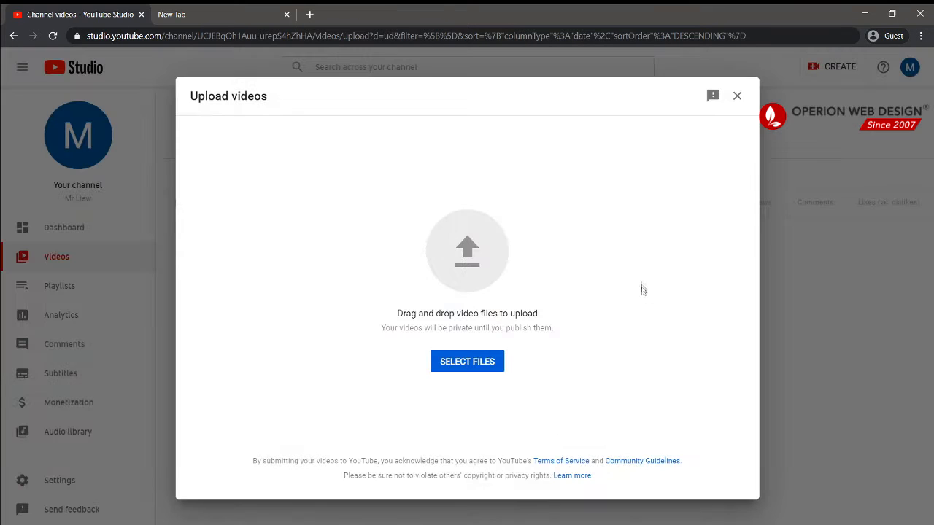
click(480, 361)
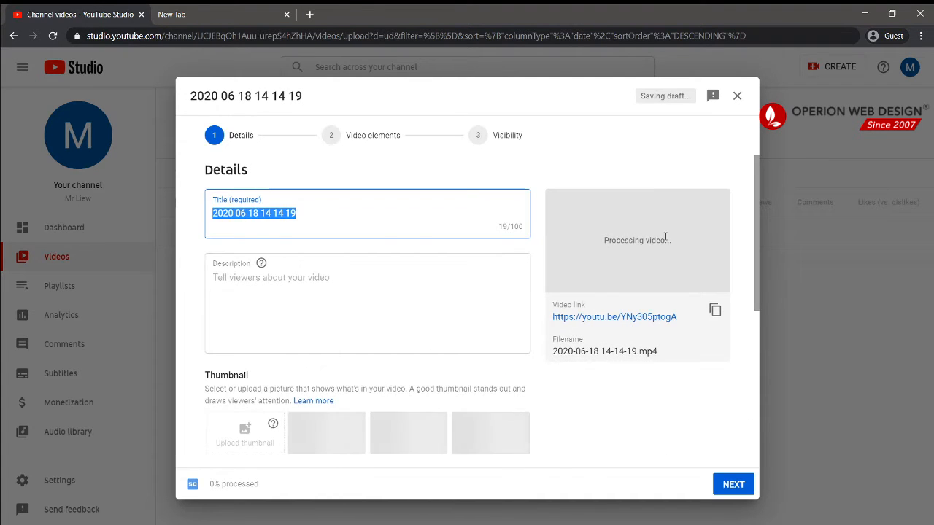
Step: Replace the uploaded video's title with "hello"
drag(341, 214, 192, 221)
key(BackSpace)
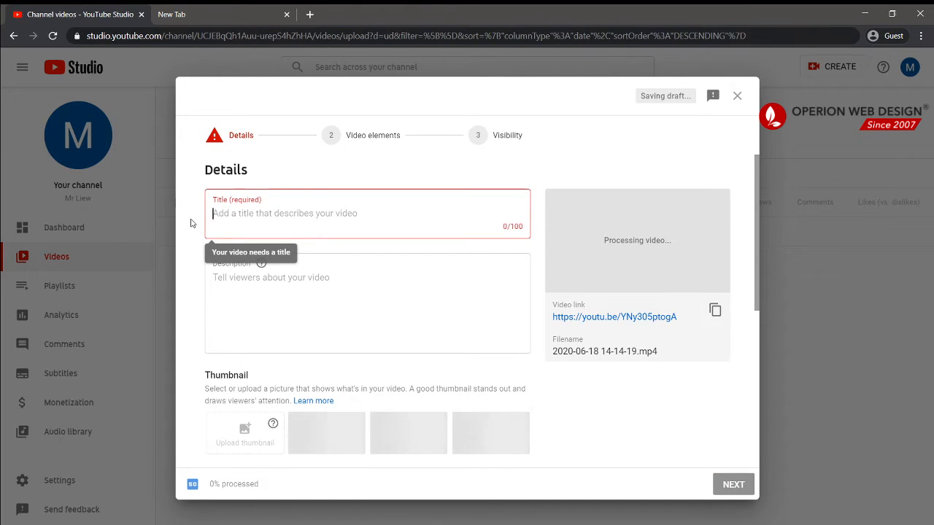
text(hel)
Step: Look over the video's description field and try the custom thumbnail upload
click(251, 278)
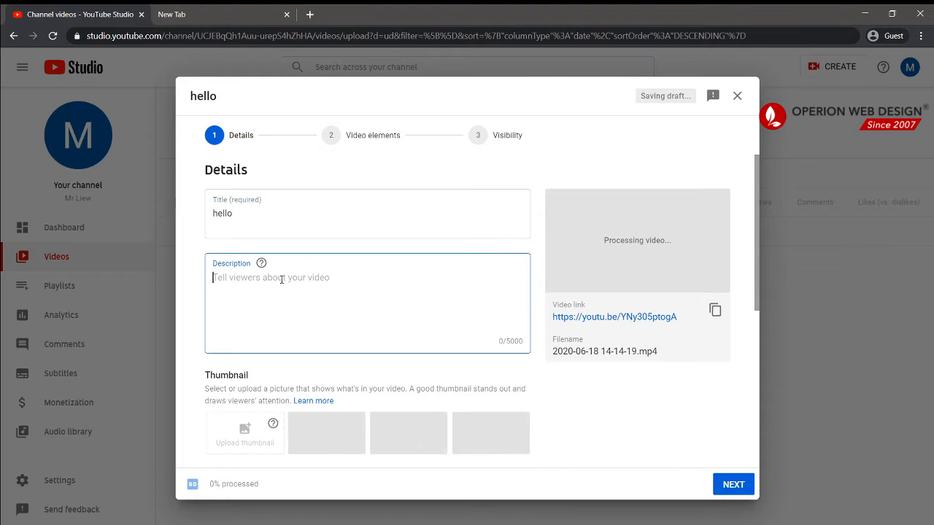
scroll(250, 277, down, 1)
scroll(280, 238, up, 1)
scroll(332, 263, down, 1)
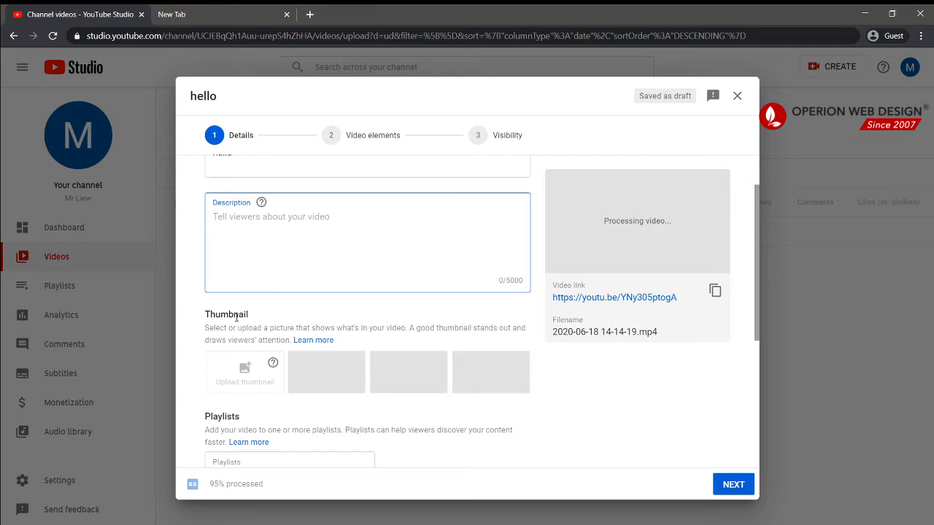
click(250, 383)
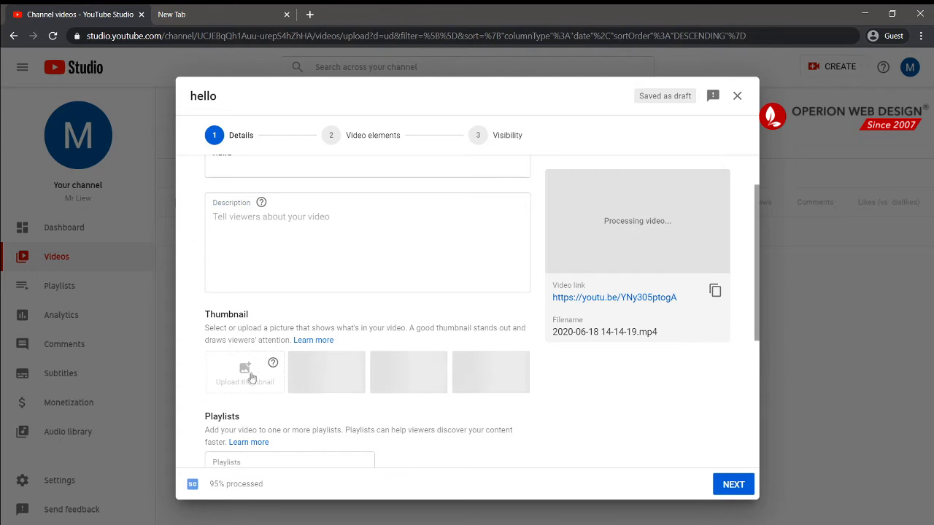
Step: Check the playlist and audience settings and mark the video as not made for kids
scroll(244, 372, down, 1)
scroll(359, 412, down, 3)
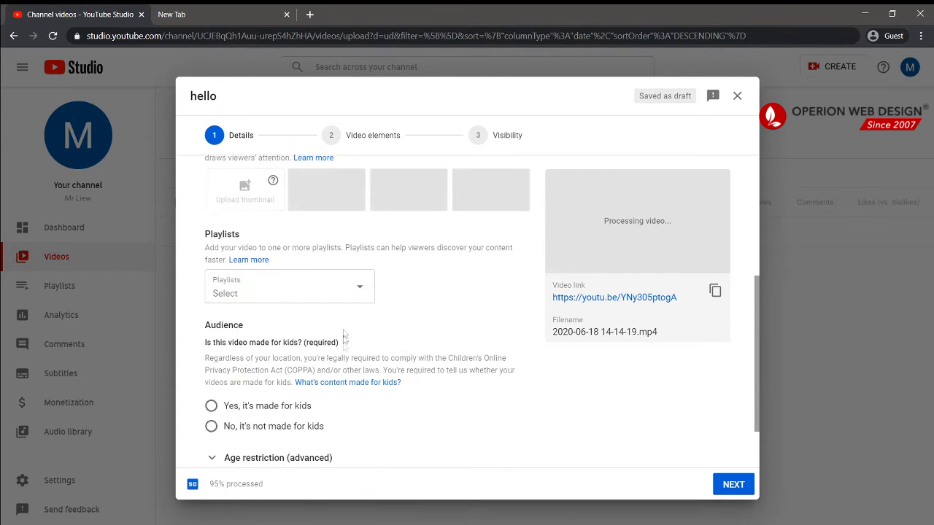
scroll(270, 348, up, 1)
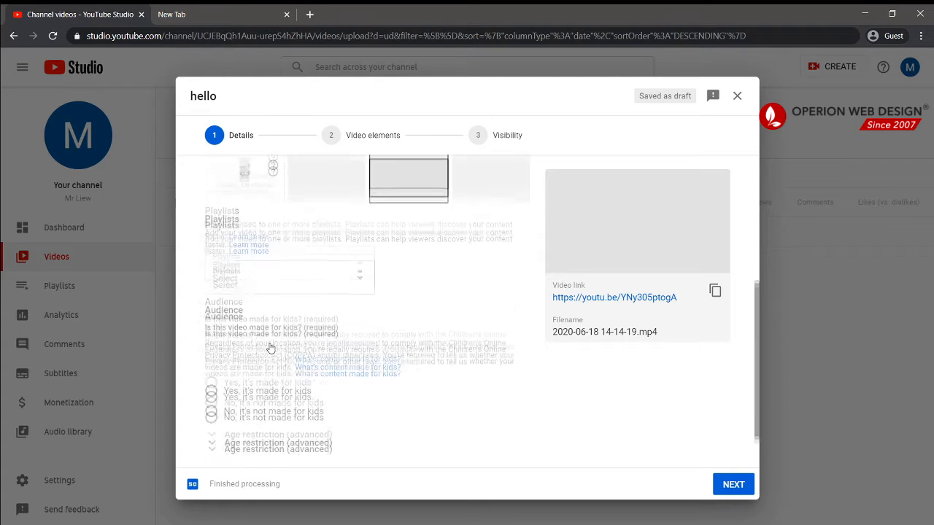
drag(249, 342, 263, 467)
click(255, 363)
scroll(255, 363, down, 1)
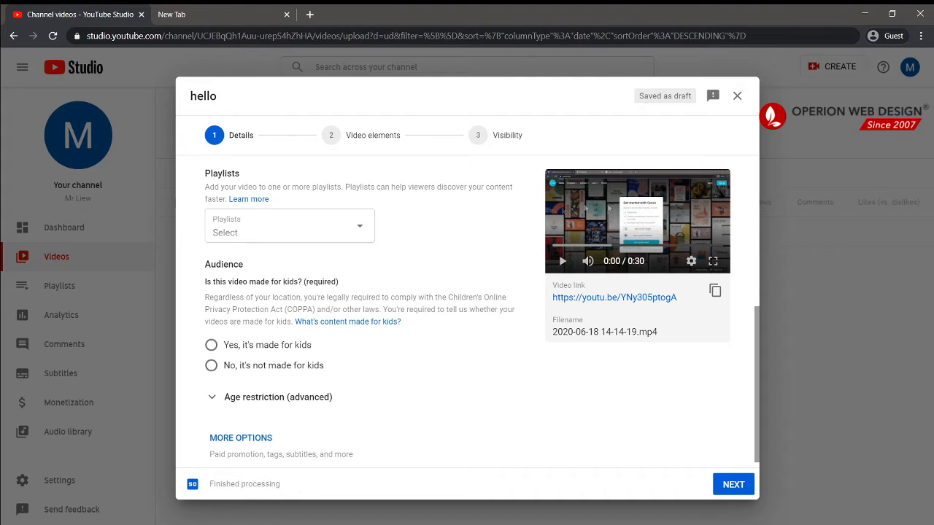
click(219, 368)
Step: Enter "test" as the video's description
scroll(264, 370, up, 4)
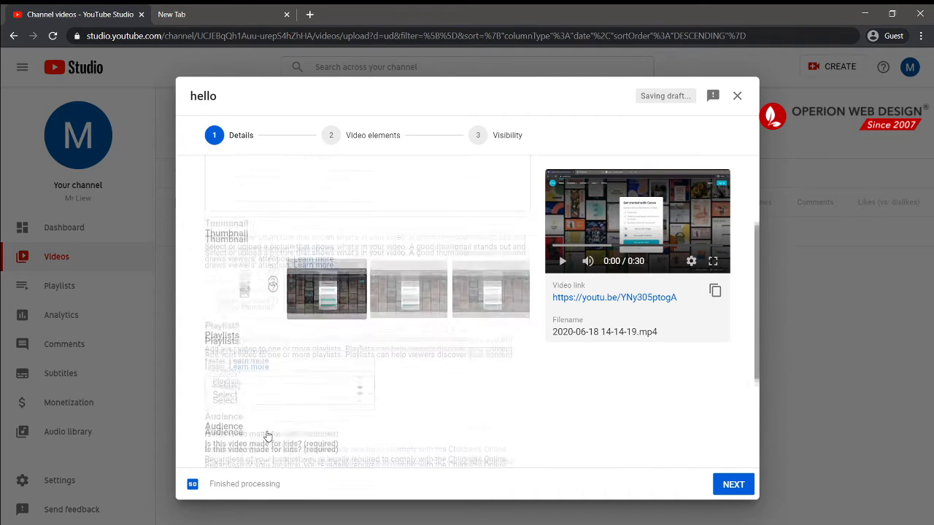
click(320, 275)
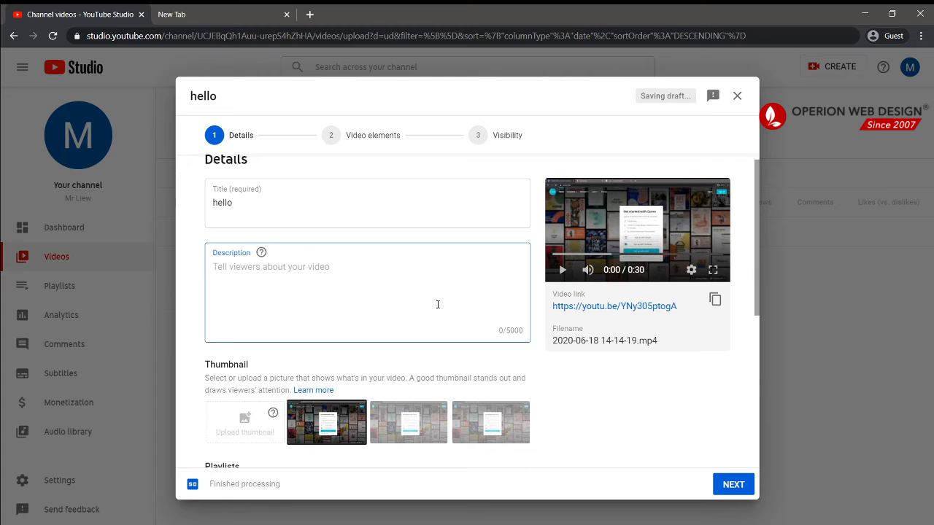
text(test)
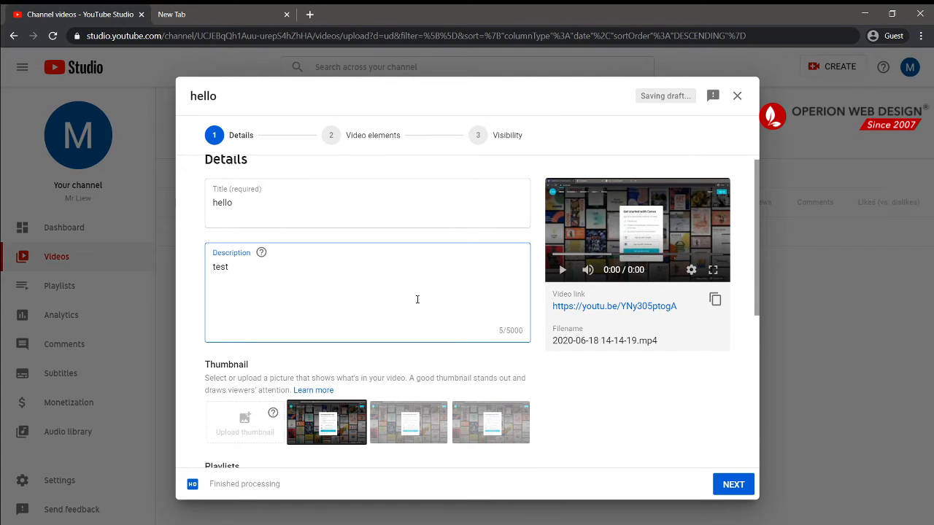
Step: Recheck the video details and proceed to the visibility settings without adding an end screen or cards
scroll(417, 299, down, 4)
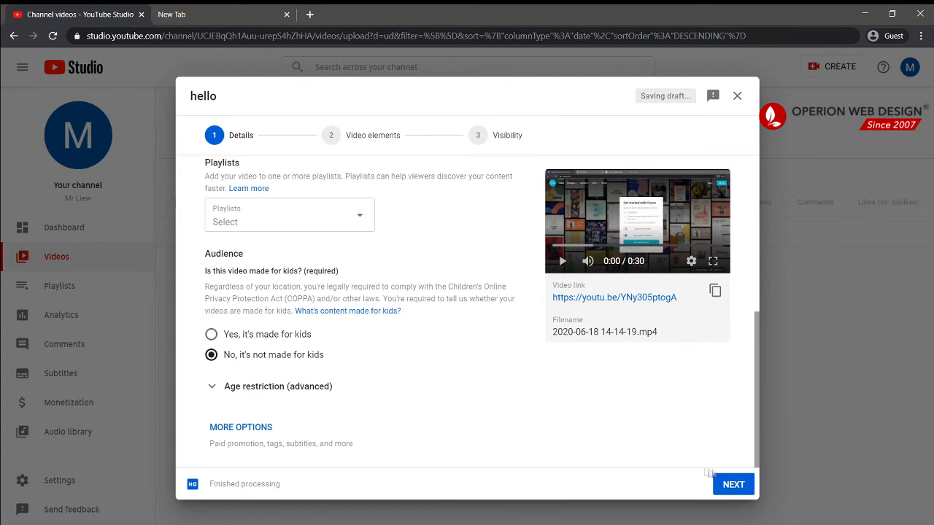
scroll(483, 298, up, 3)
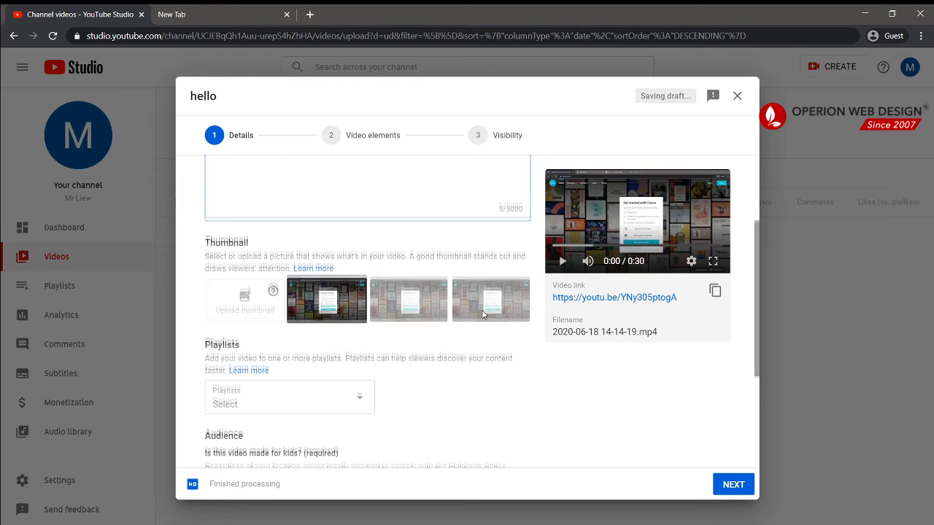
click(734, 485)
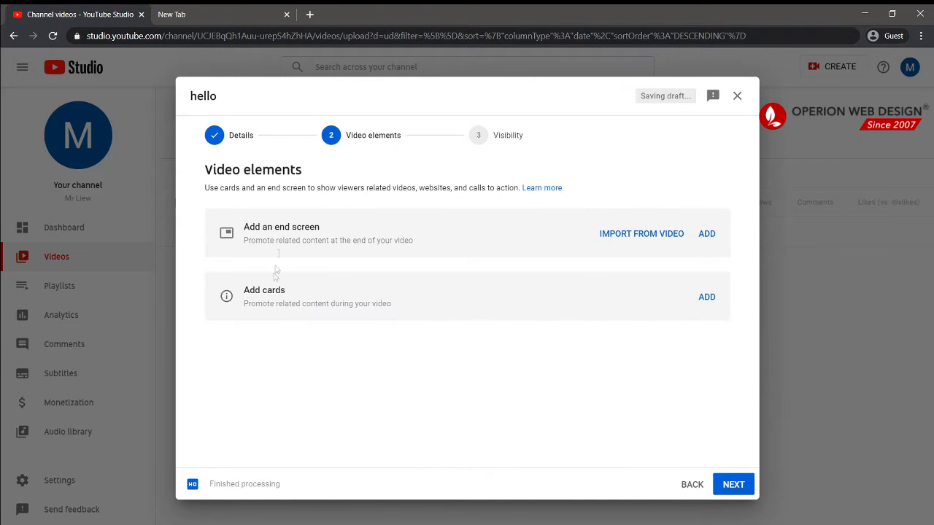
click(731, 484)
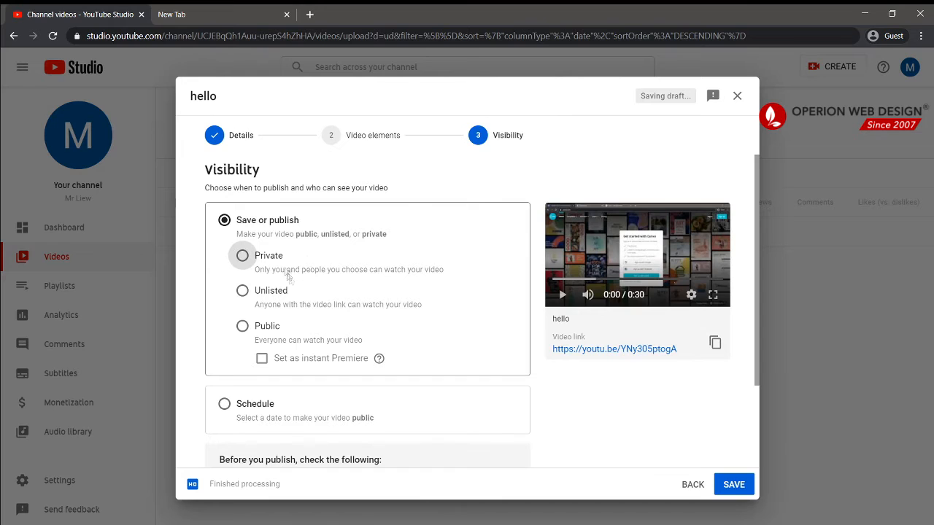
Step: Compare the visibility choices and set the video to Unlisted
drag(298, 238, 318, 234)
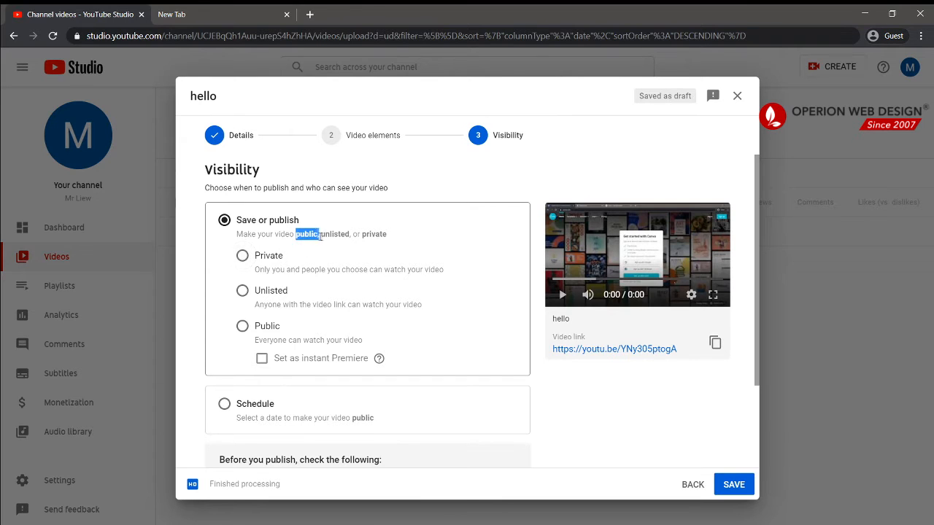
drag(260, 327, 283, 330)
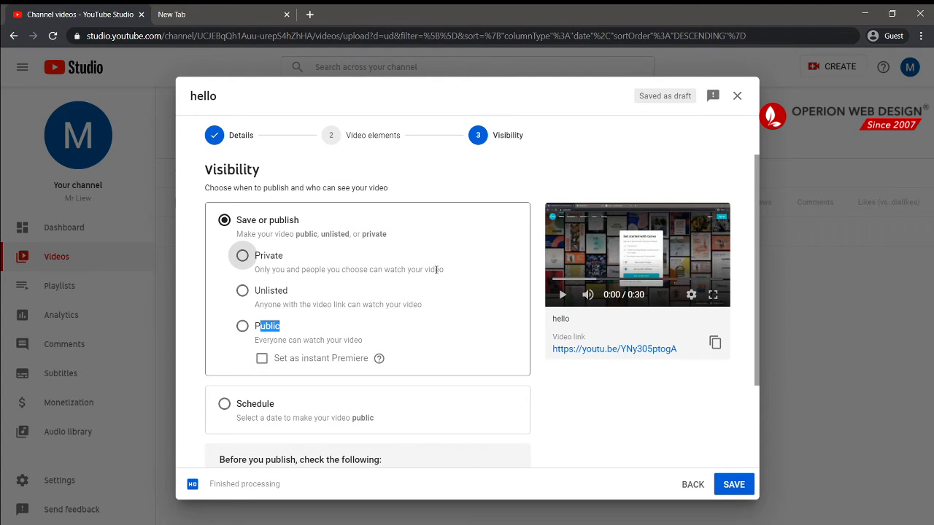
click(243, 291)
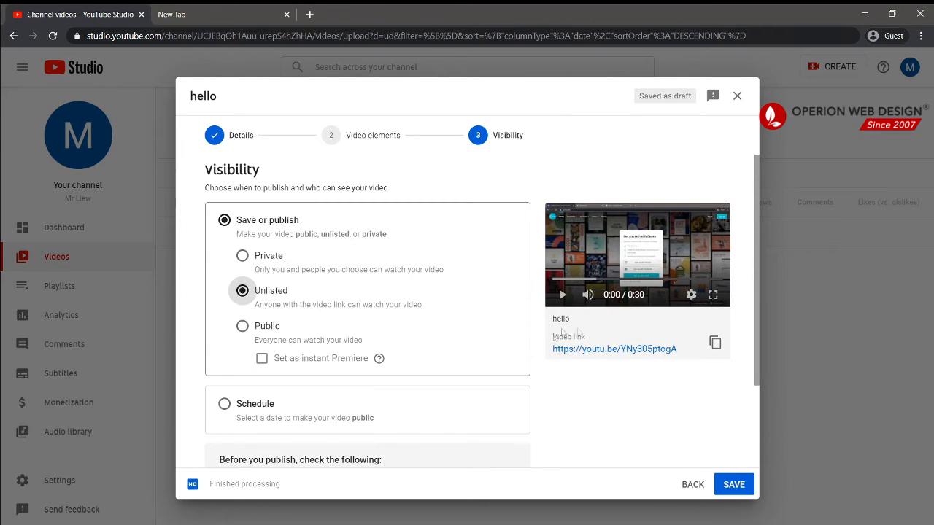
Step: Save the video as Unlisted, check its share link and close the published-video dialog
scroll(267, 291, down, 1)
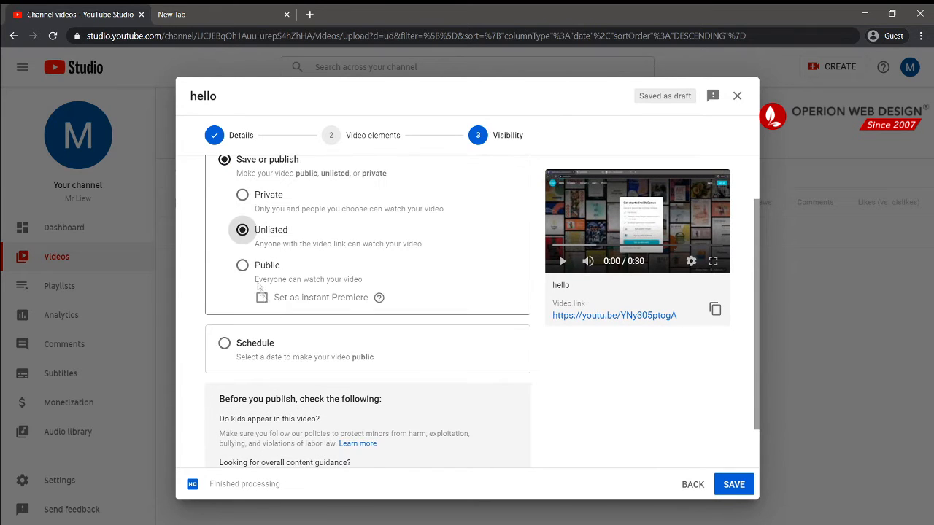
click(733, 485)
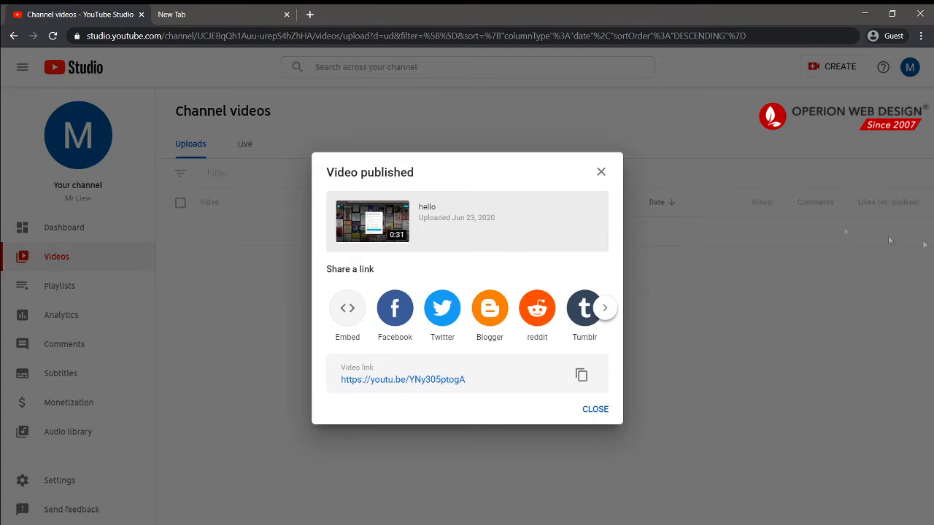
drag(470, 380, 340, 381)
click(494, 388)
drag(494, 387, 340, 380)
click(340, 385)
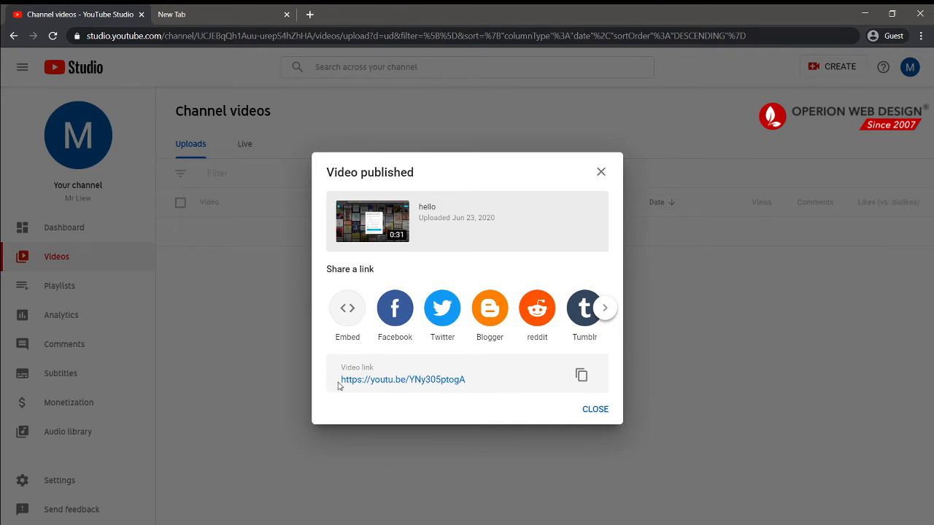
click(593, 410)
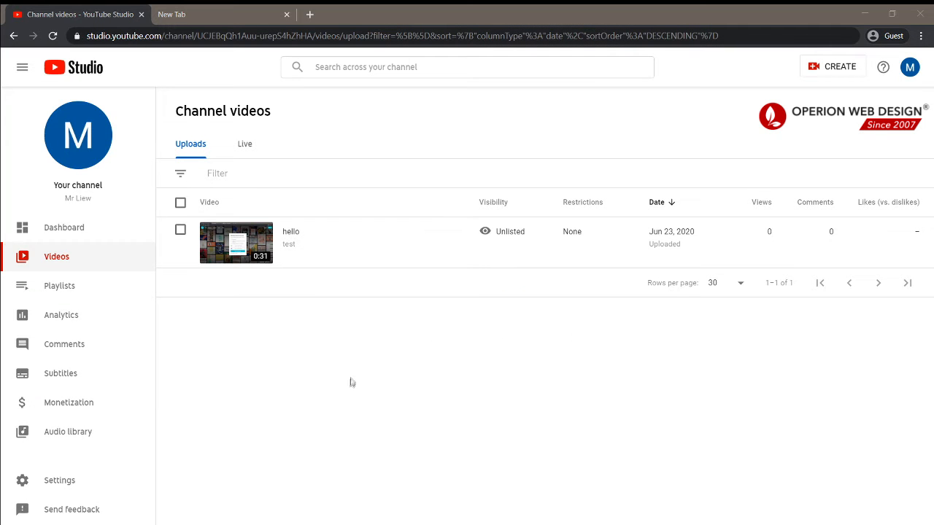
Step: Open the details of the uploaded video "hello" for editing from the channel's video list
click(410, 244)
click(358, 264)
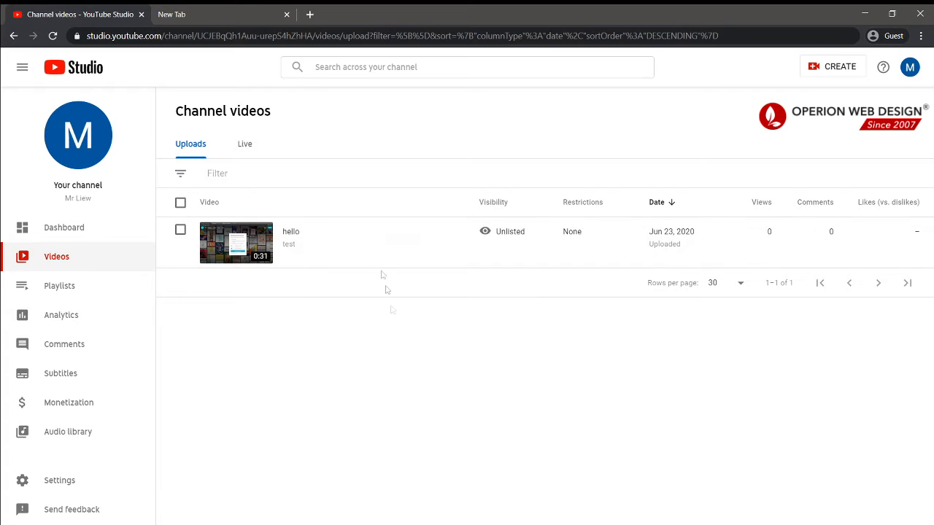
mouse_move(386, 256)
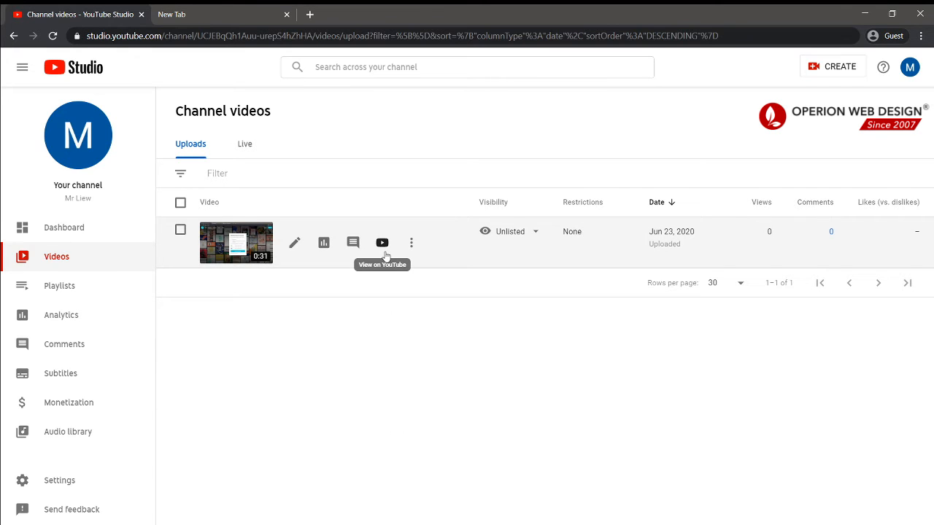
click(295, 248)
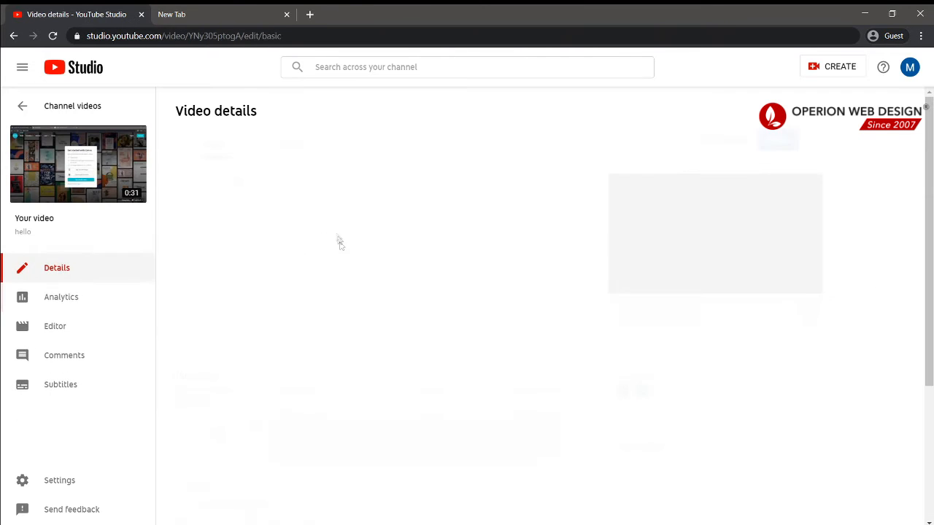
Step: Add the tag "how to use canva" to the video
scroll(354, 306, down, 1)
click(335, 292)
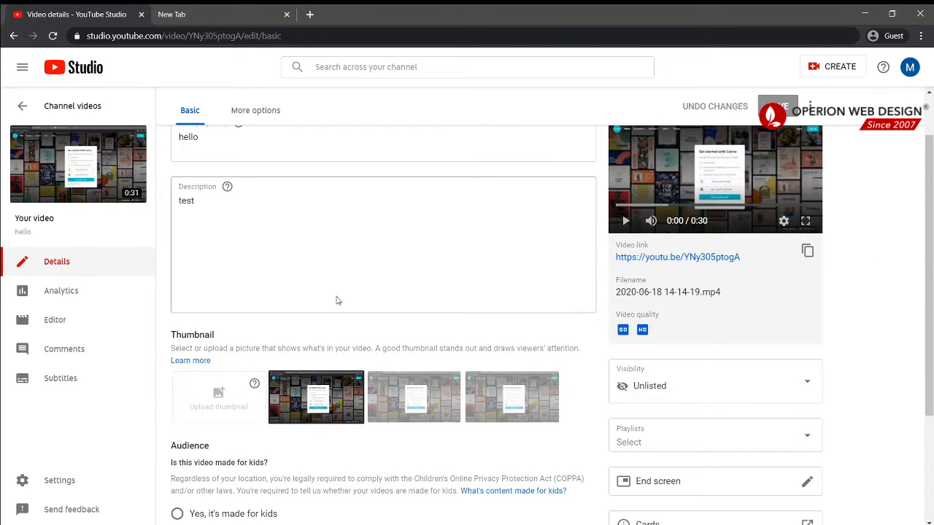
scroll(339, 300, down, 2)
click(246, 469)
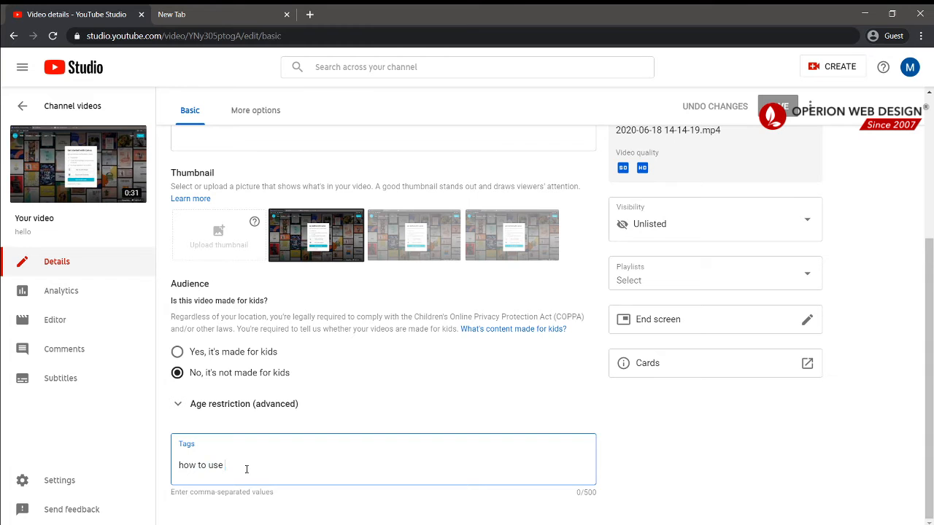
key(Return)
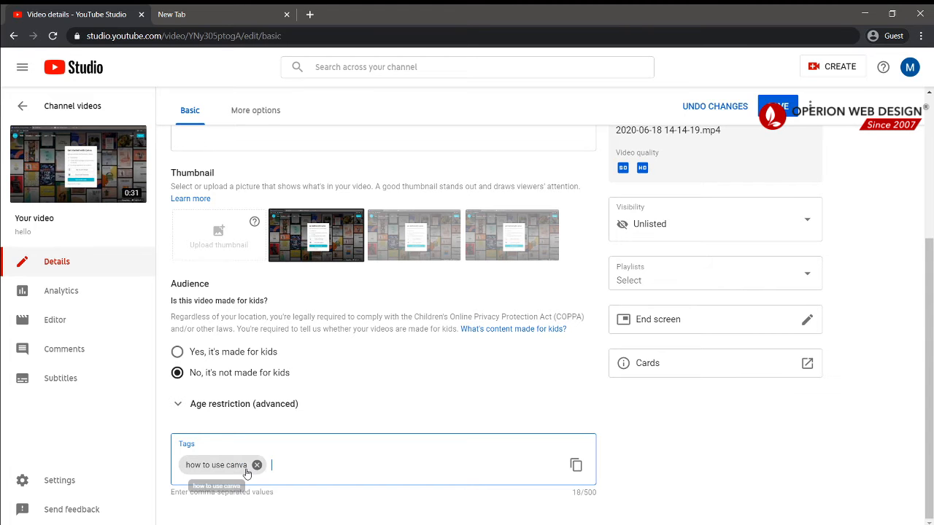
Step: Set the original video language to English in the video's advanced details and save the changes
scroll(298, 435, up, 2)
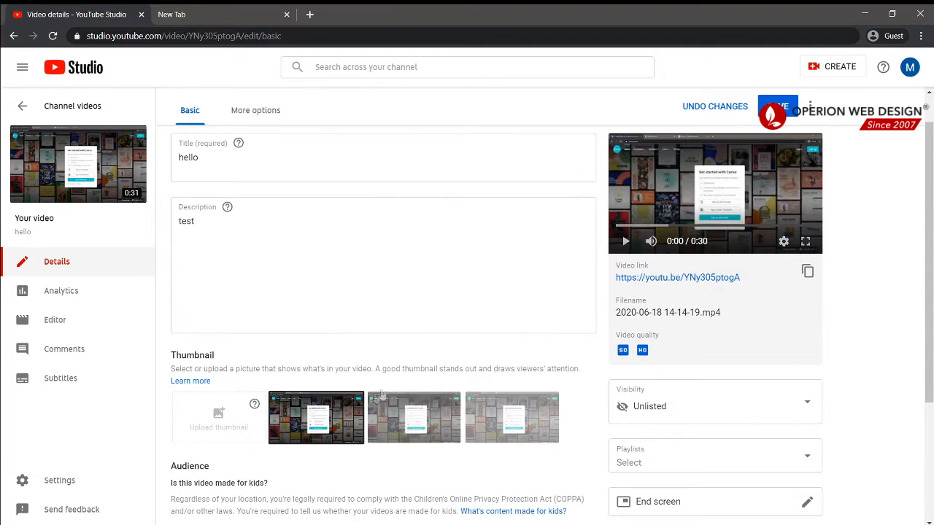
scroll(299, 436, down, 3)
scroll(488, 229, up, 3)
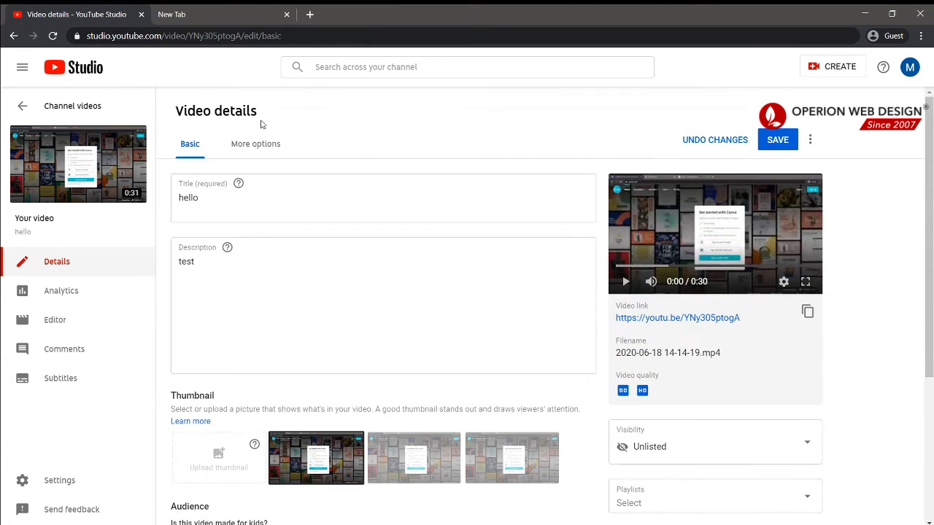
click(250, 143)
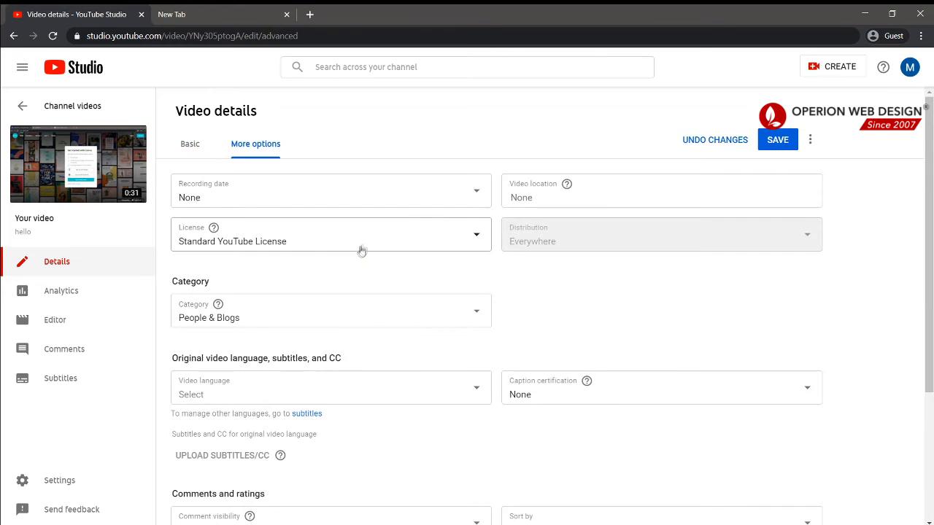
scroll(363, 248, down, 3)
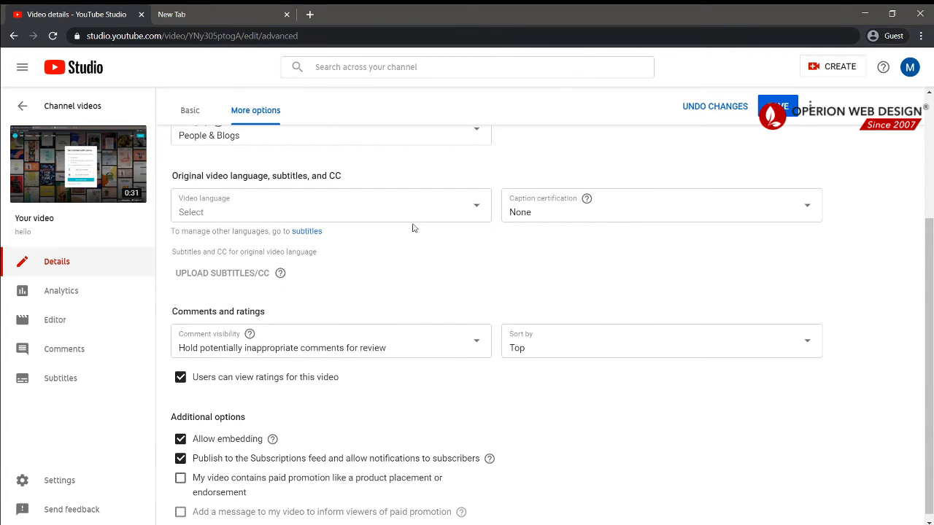
click(438, 220)
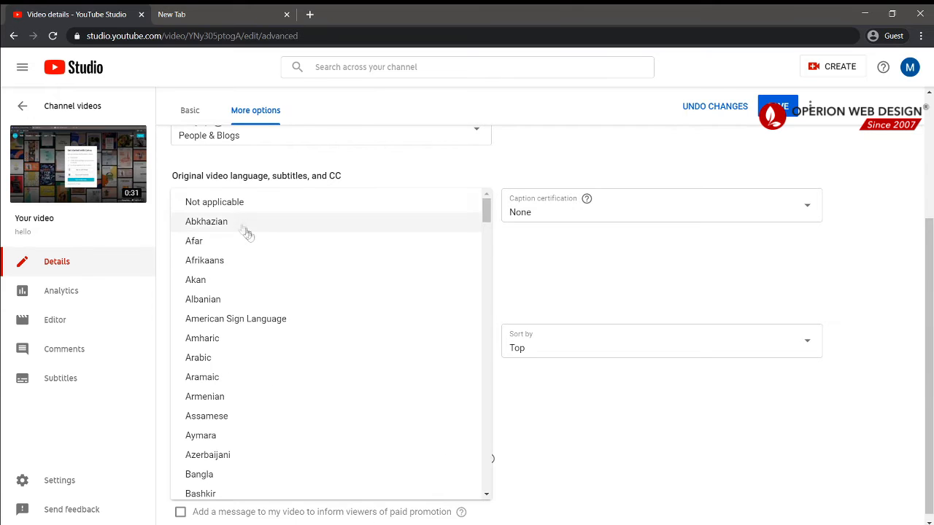
click(546, 281)
scroll(258, 273, up, 1)
click(300, 266)
scroll(304, 326, down, 1)
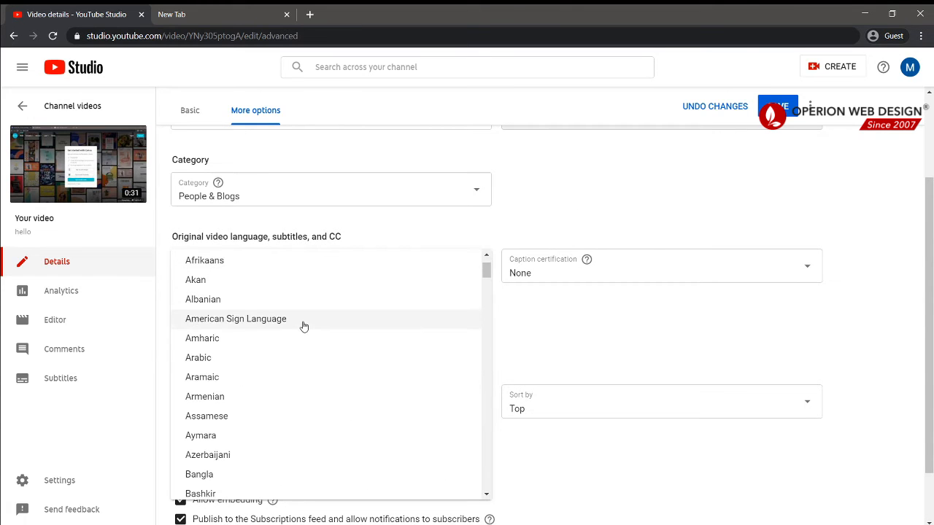
scroll(304, 326, down, 13)
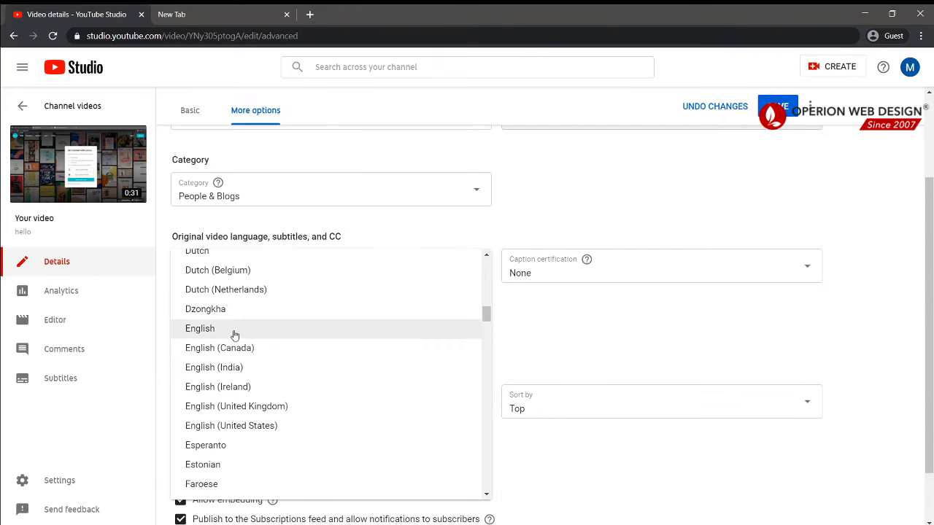
click(232, 332)
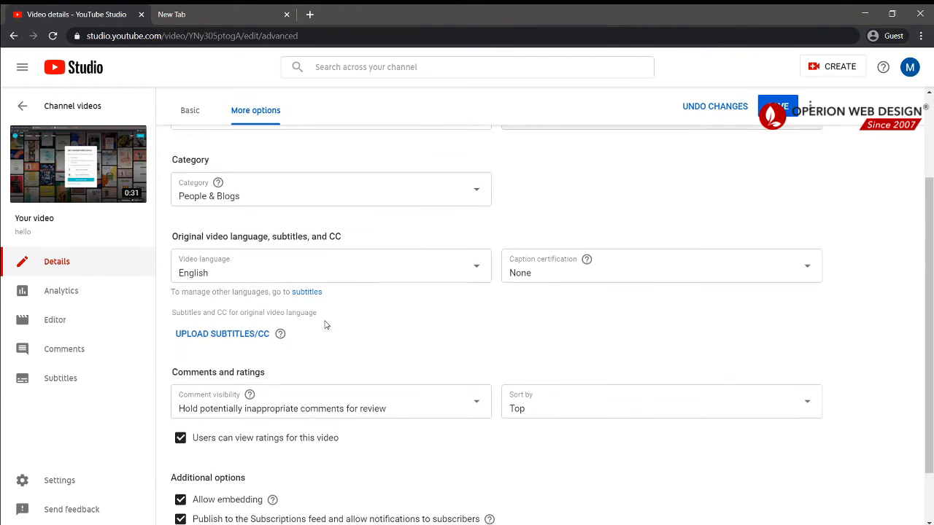
scroll(324, 325, down, 1)
click(773, 107)
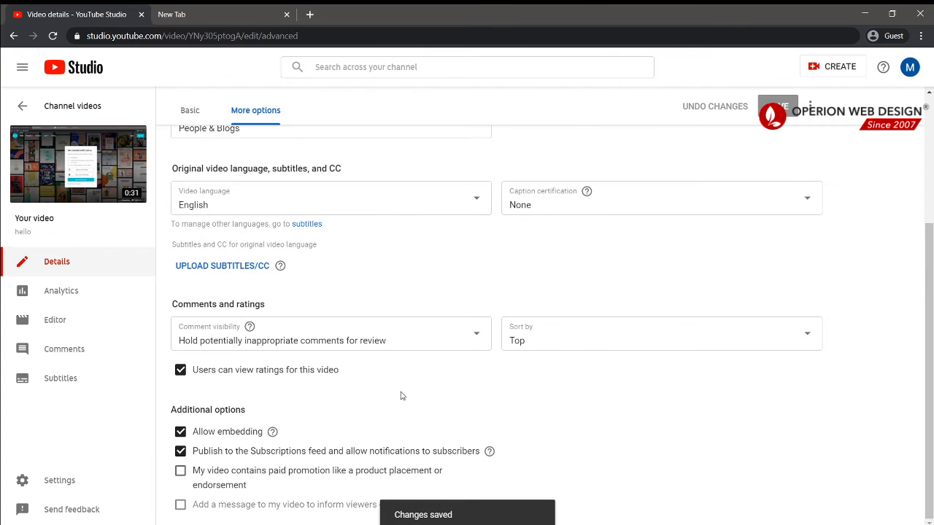
Step: Recheck the video's basic details, including the thumbnail, audience and tags
scroll(390, 391, up, 3)
click(191, 143)
scroll(522, 358, down, 3)
scroll(271, 183, up, 3)
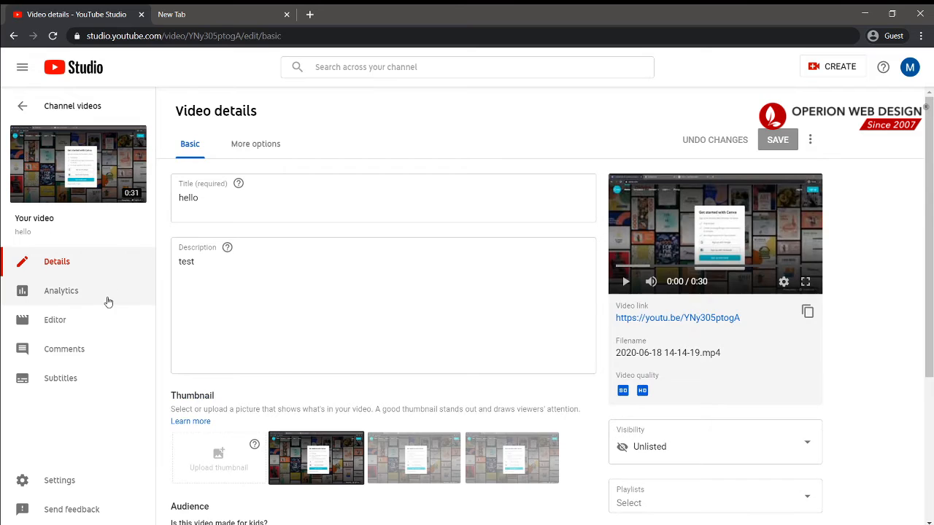
scroll(84, 308, down, 3)
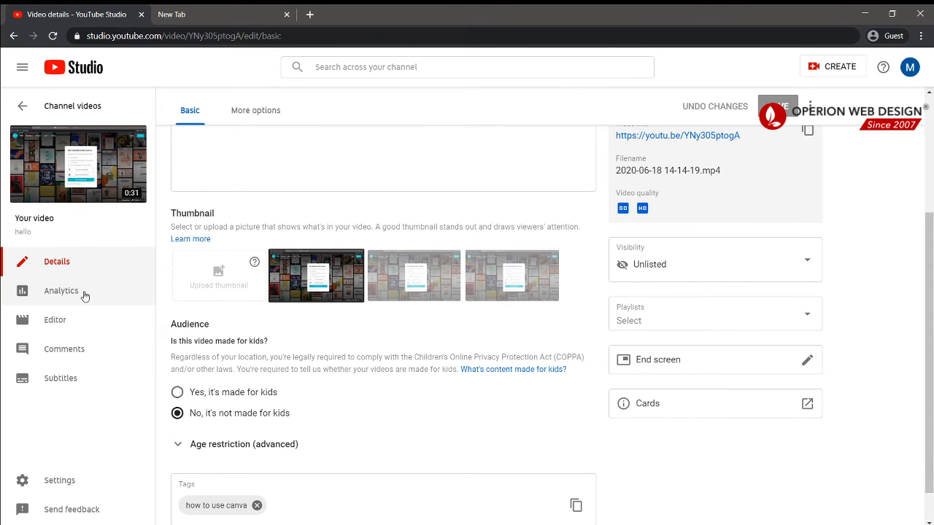
Step: Examine the video's analytics overview: views, watch time, subscribers, audience retention, likes and realtime activity
click(84, 294)
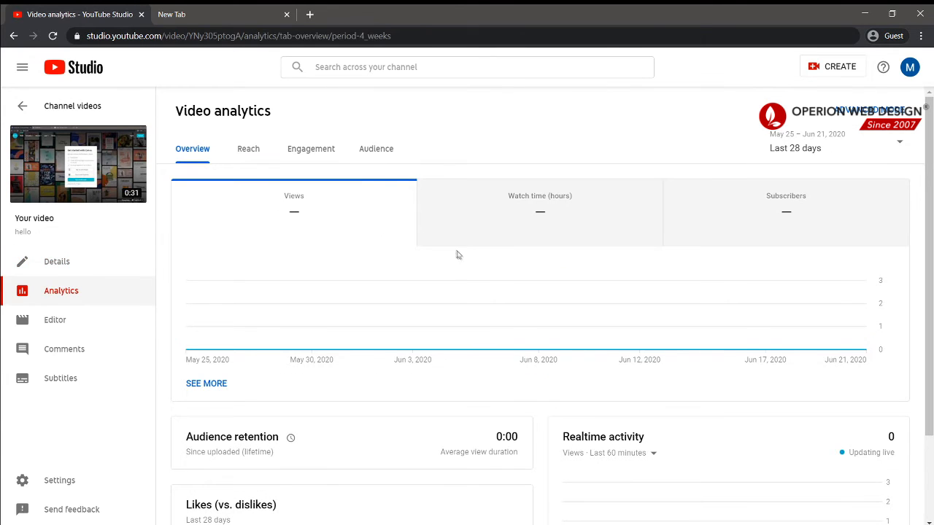
scroll(372, 296, down, 1)
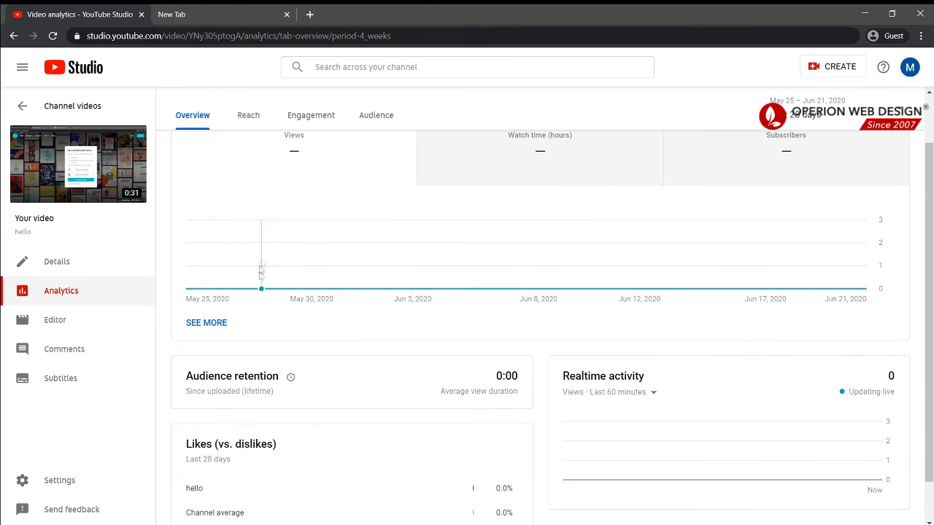
scroll(448, 367, up, 1)
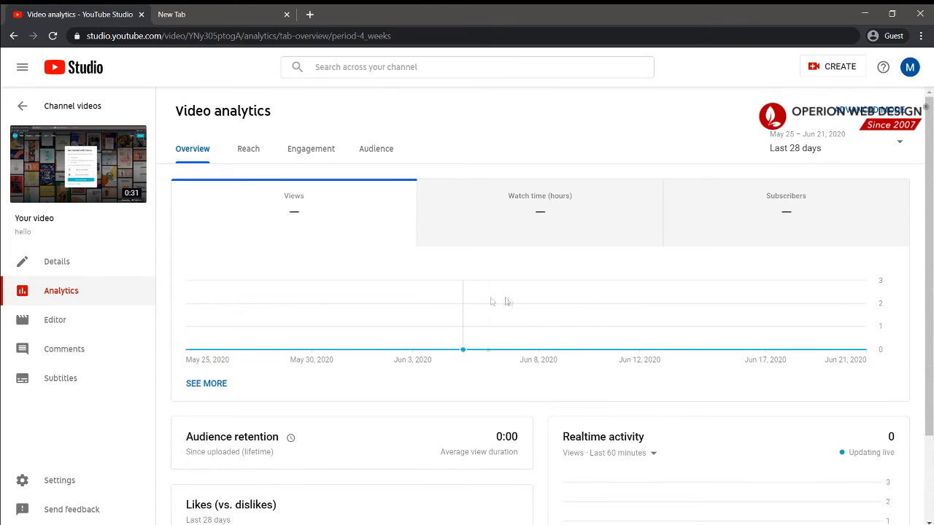
click(290, 200)
click(539, 212)
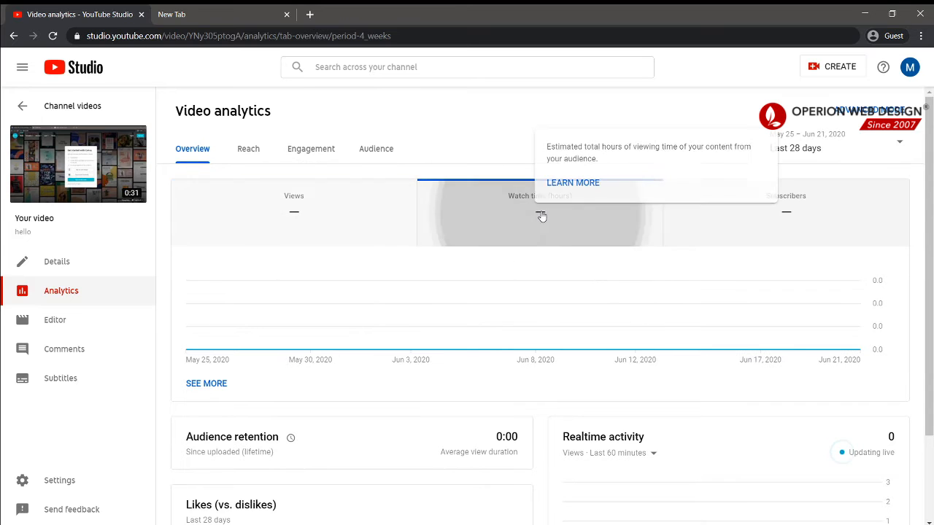
click(800, 228)
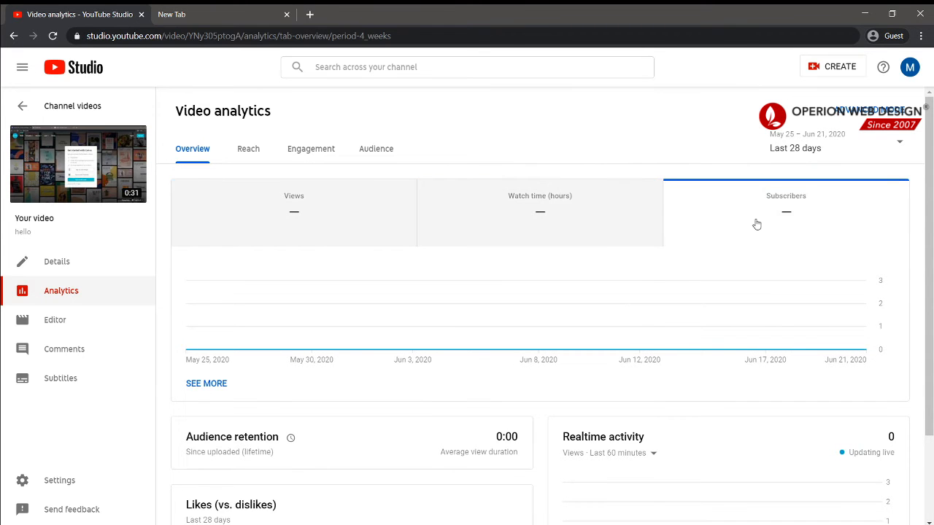
scroll(538, 334, down, 2)
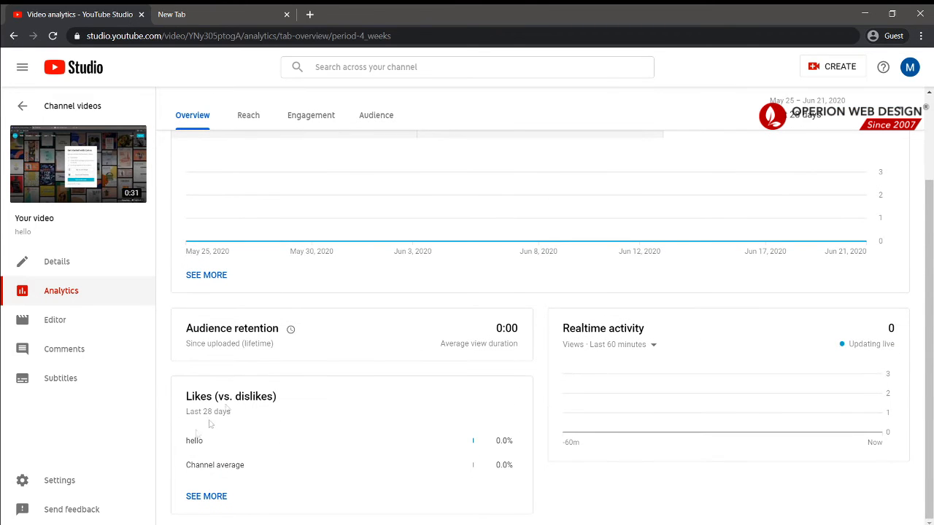
drag(187, 397, 287, 396)
click(589, 331)
scroll(386, 310, up, 2)
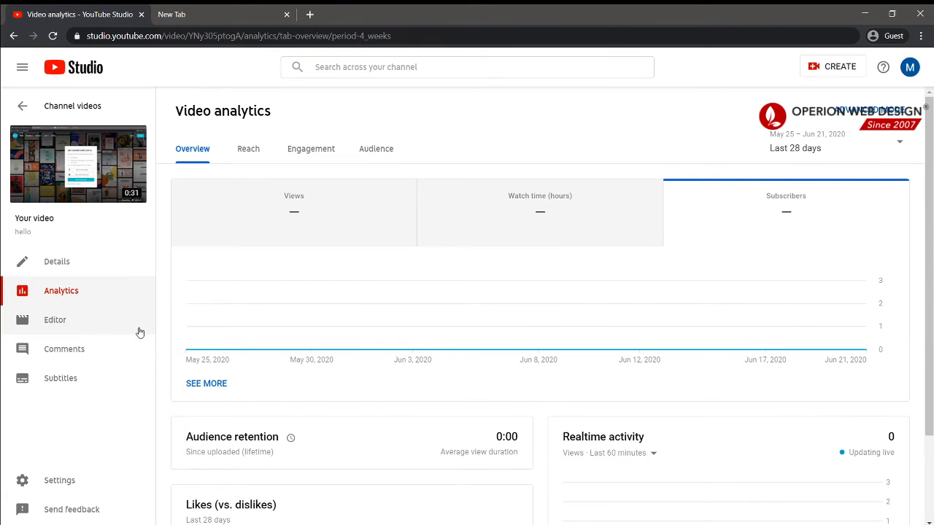
Step: Open the video in the video editor and trim its end back to about 25 seconds
click(102, 333)
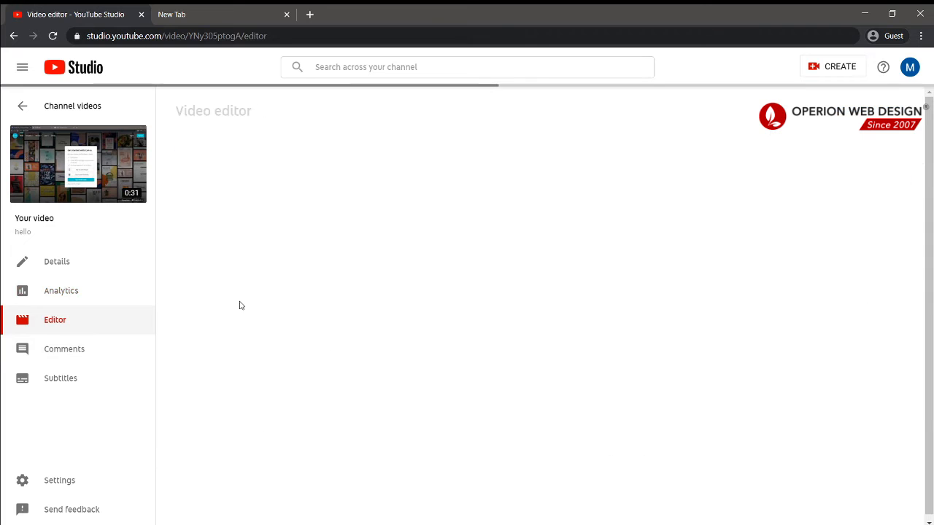
click(542, 464)
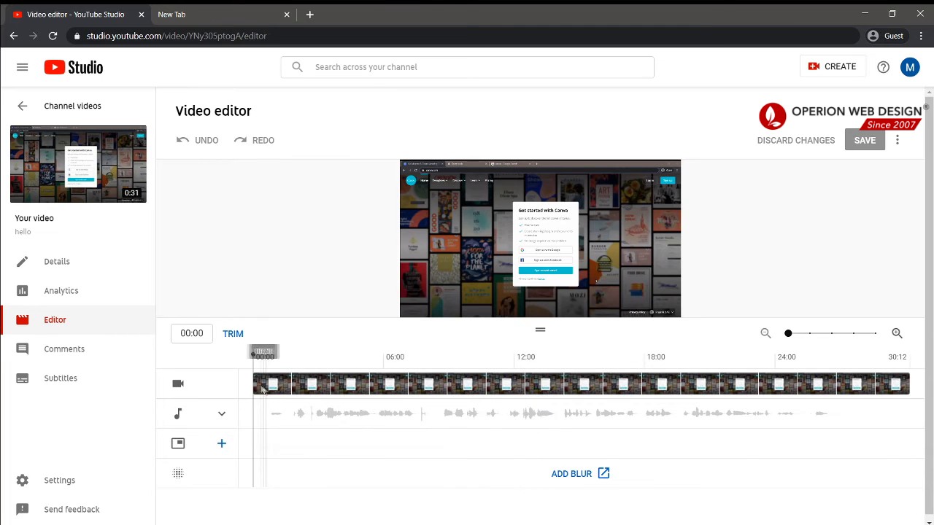
click(232, 334)
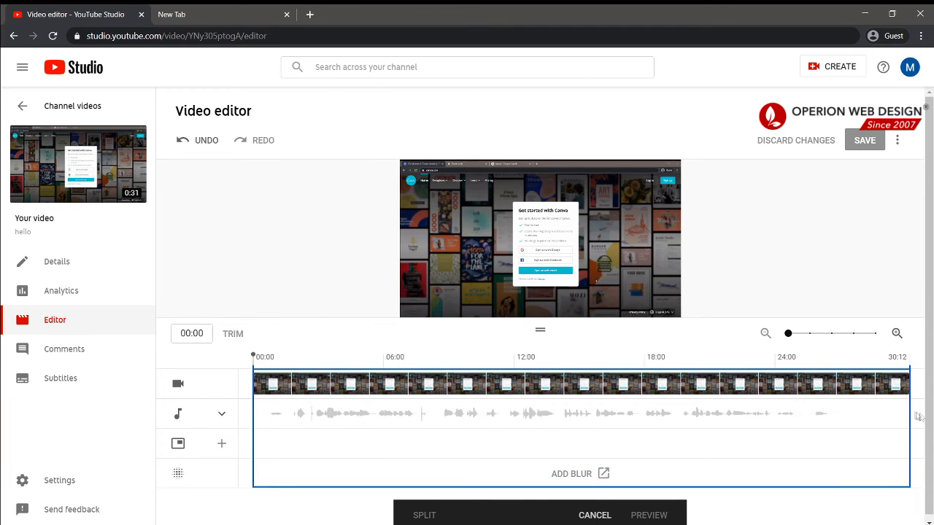
drag(909, 410, 797, 412)
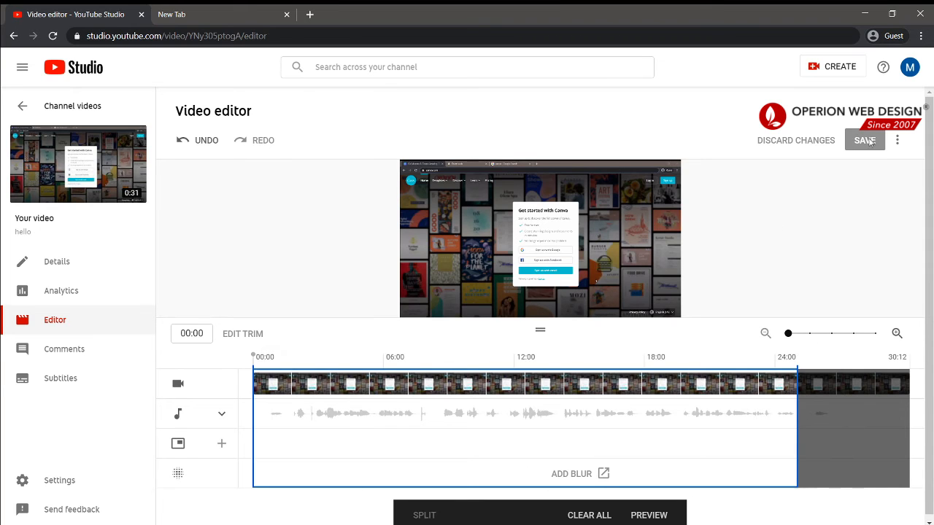
Step: Try splitting the trimmed clip at about 19.5 seconds, and clear all trim edits
mouse_move(832, 356)
mouse_down()
mouse_move(898, 356)
mouse_move(888, 434)
mouse_up()
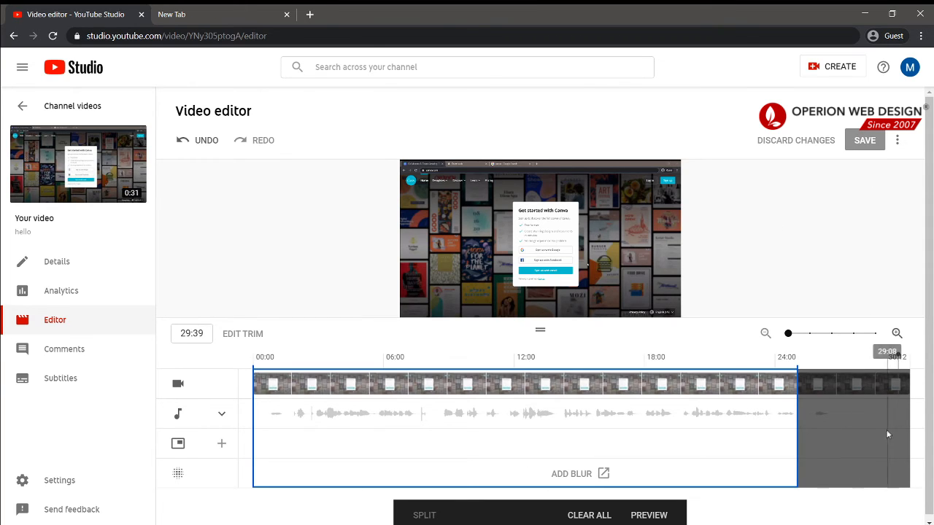
click(678, 433)
click(428, 516)
click(699, 438)
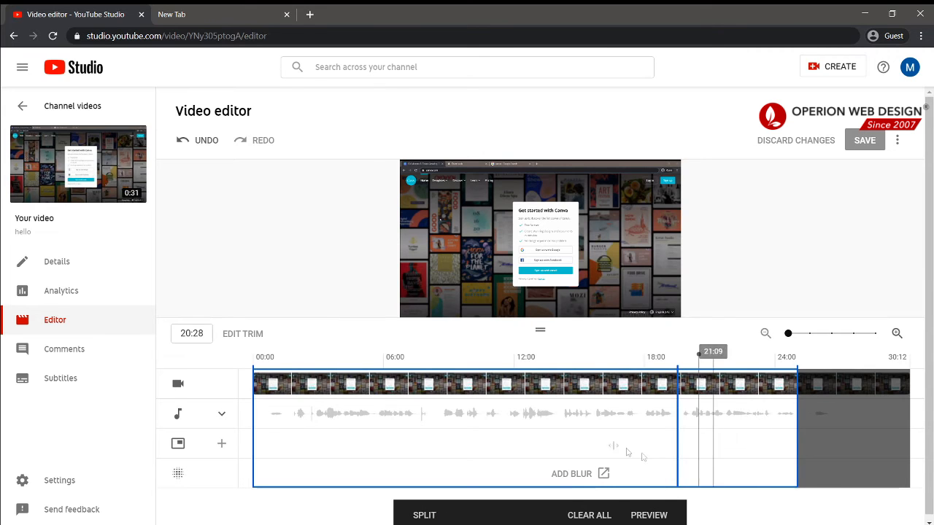
drag(698, 438, 790, 442)
click(589, 515)
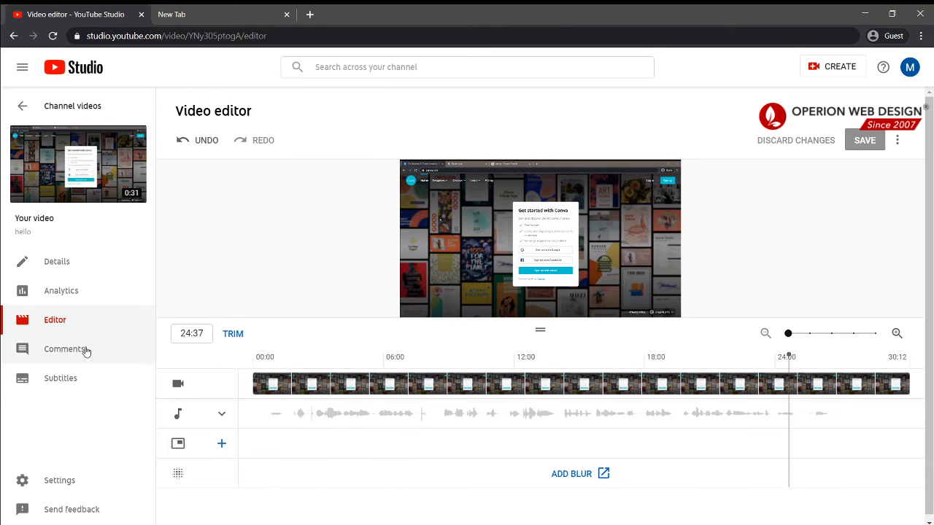
Step: Review the video's comments, checking the published, held-for-review and likely-spam lists
click(63, 359)
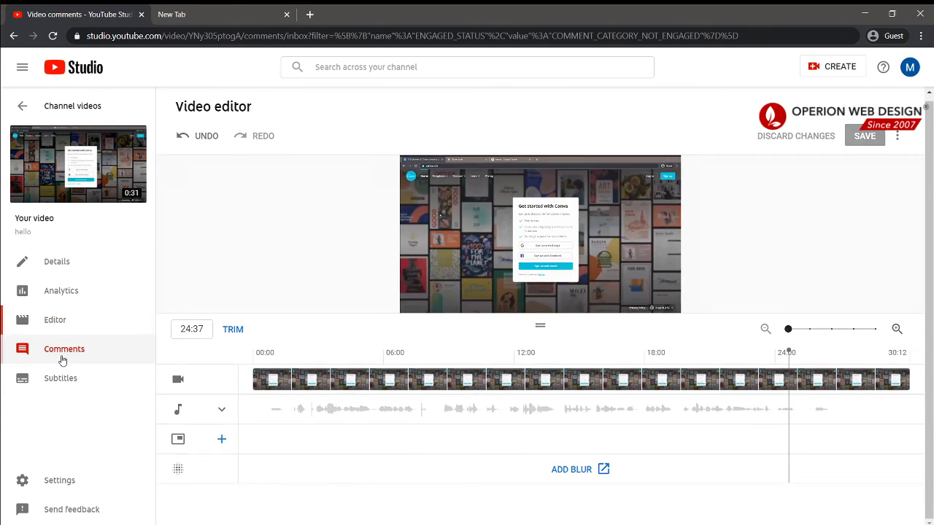
click(323, 279)
click(263, 144)
click(351, 144)
click(193, 144)
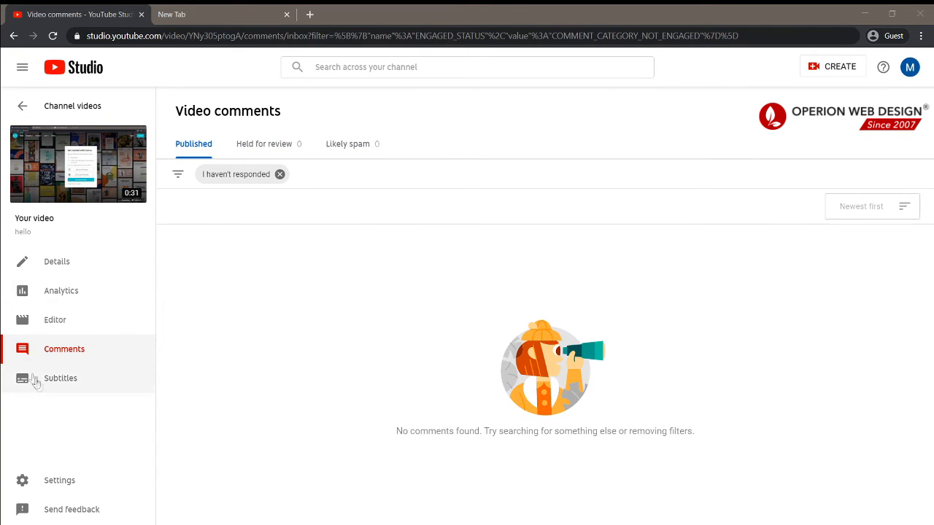
Step: Open the video's subtitles page and look through the languages available to add
click(61, 378)
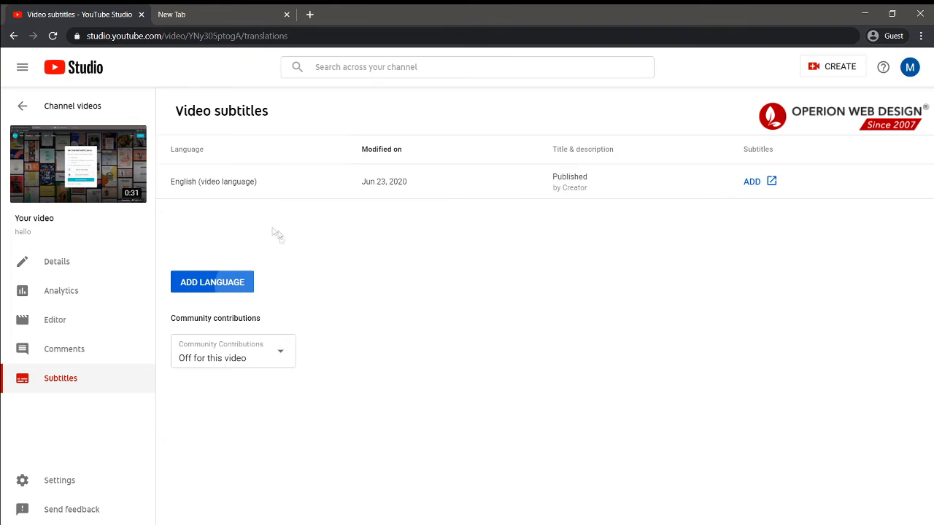
scroll(317, 409, down, 6)
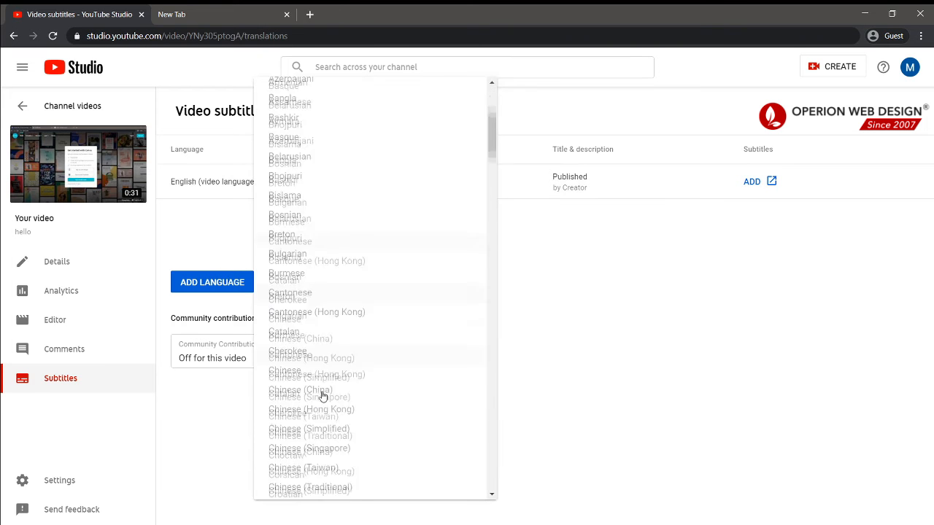
click(645, 291)
Step: Start creating new English subtitles for the video, delete the draft, and return to the studio
click(751, 181)
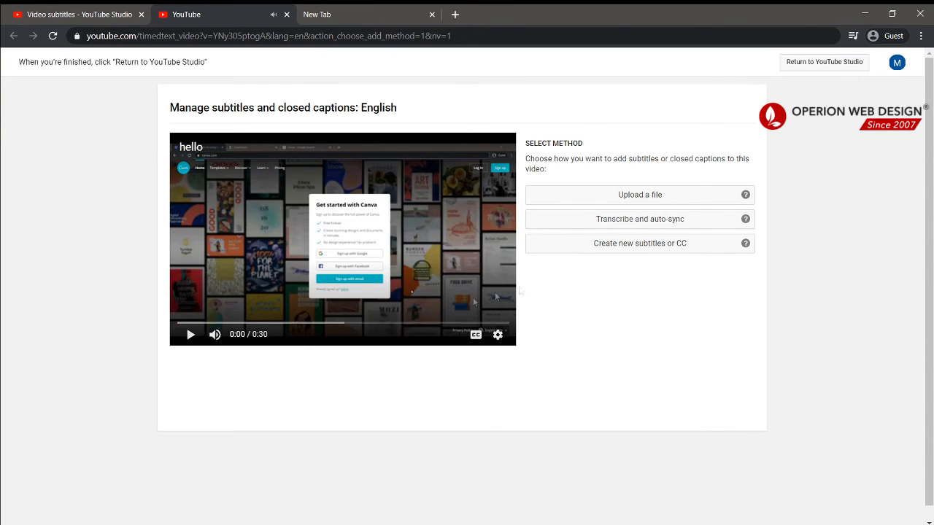
click(650, 248)
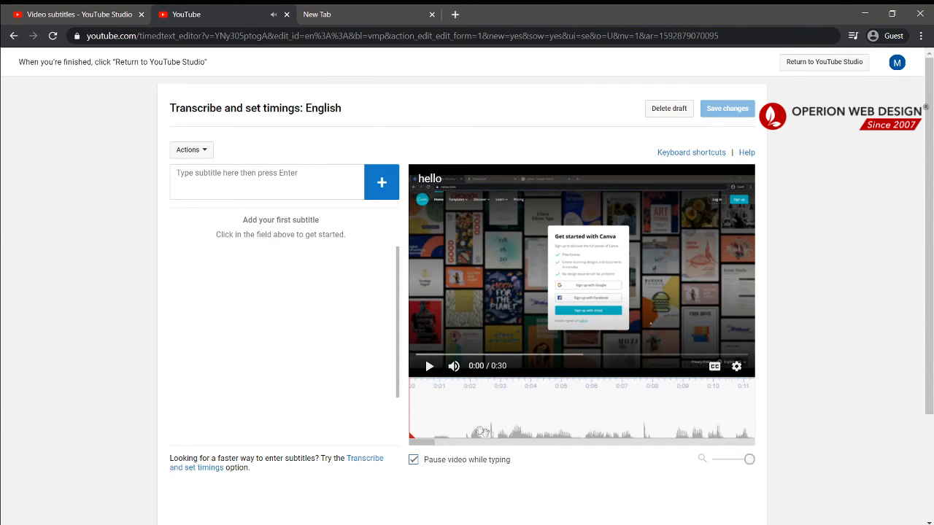
drag(430, 448, 478, 448)
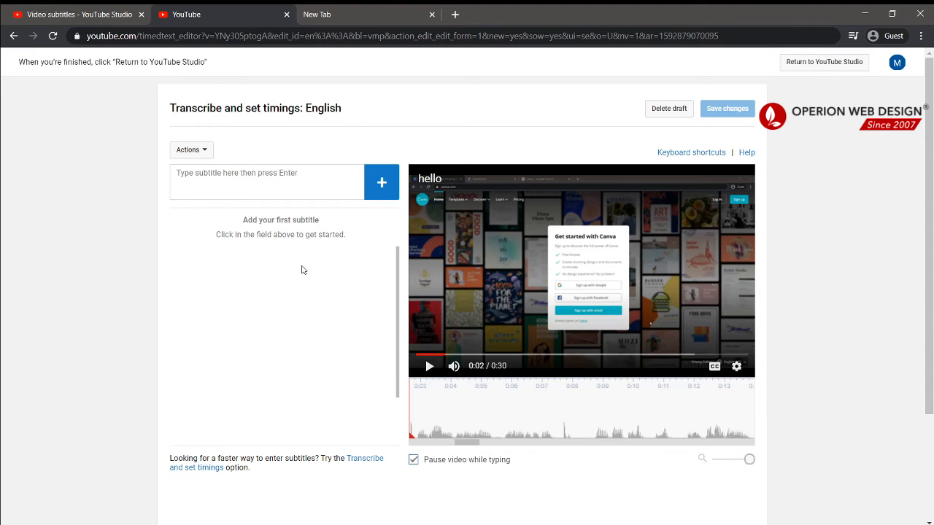
click(668, 108)
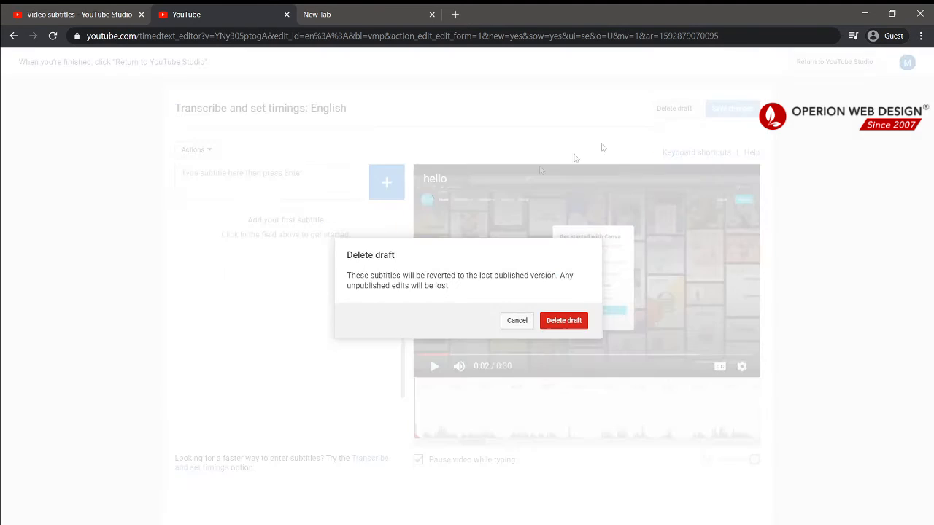
click(566, 322)
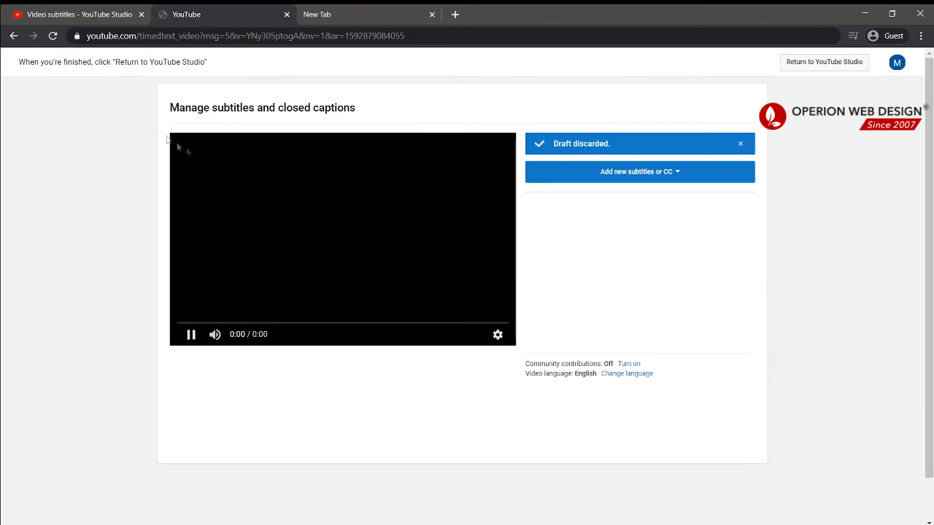
click(815, 62)
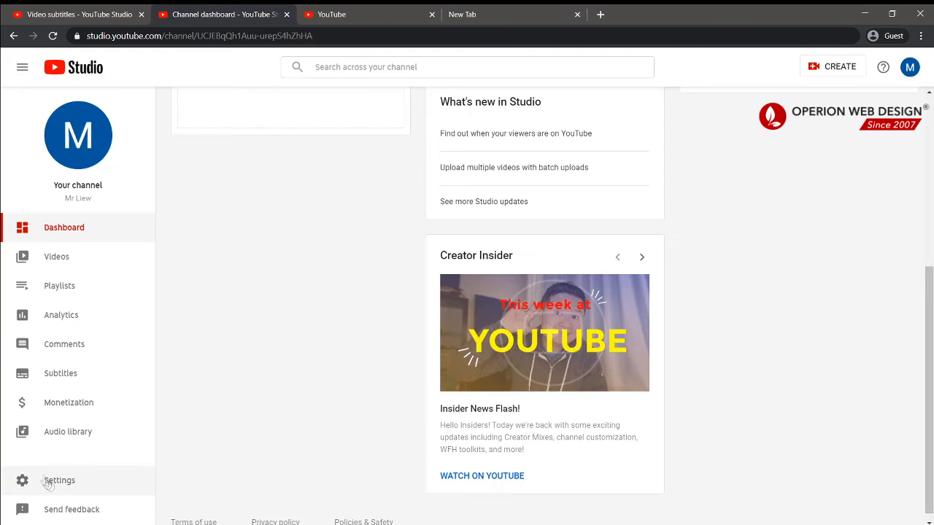
Step: Open the channel's advanced settings and go from there to the YouTube account management page, closing the leftover subtitles page
click(56, 479)
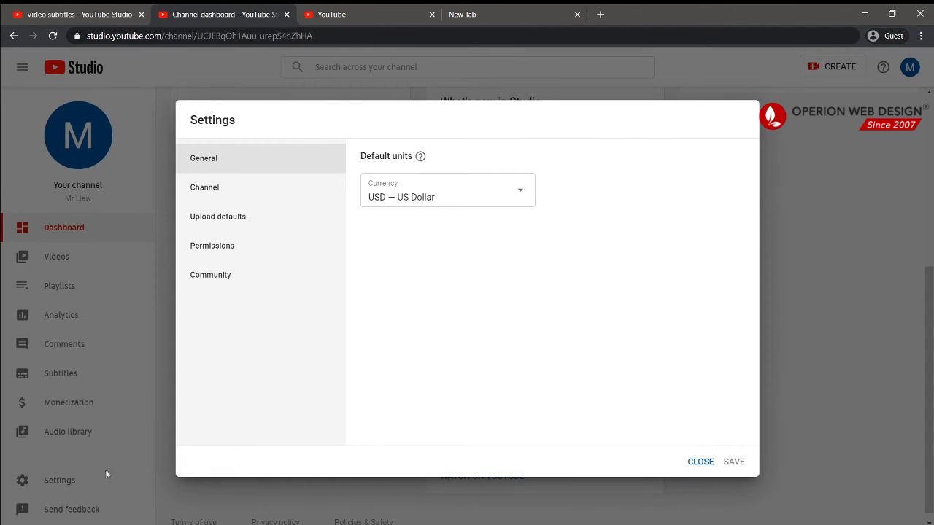
click(241, 187)
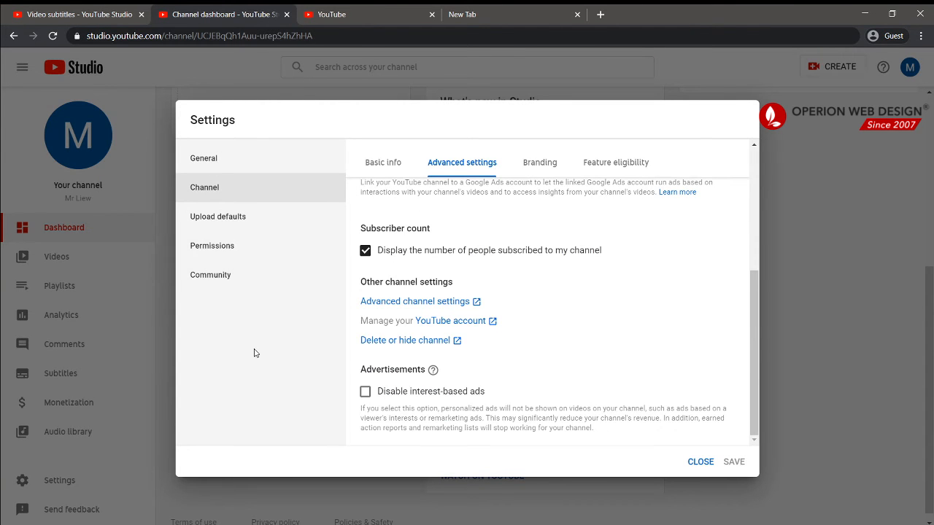
click(450, 321)
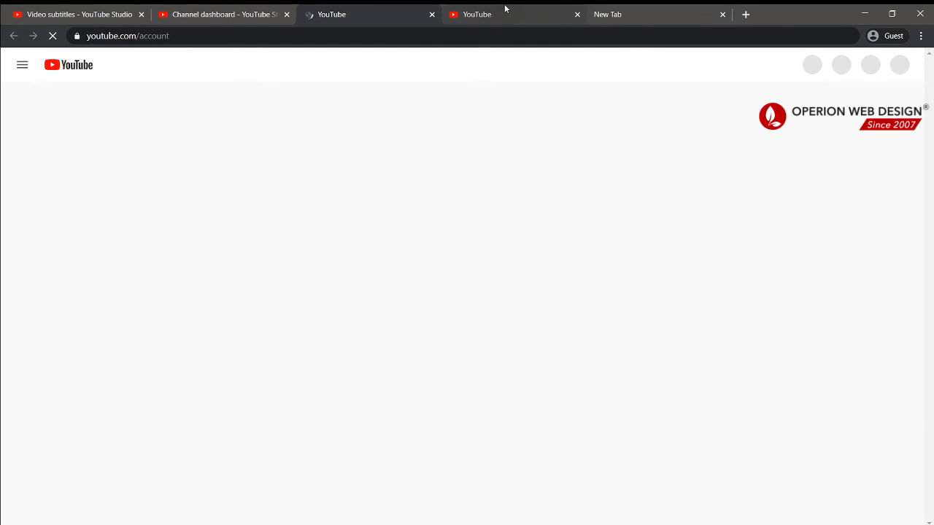
middle_click(507, 15)
scroll(407, 255, down, 2)
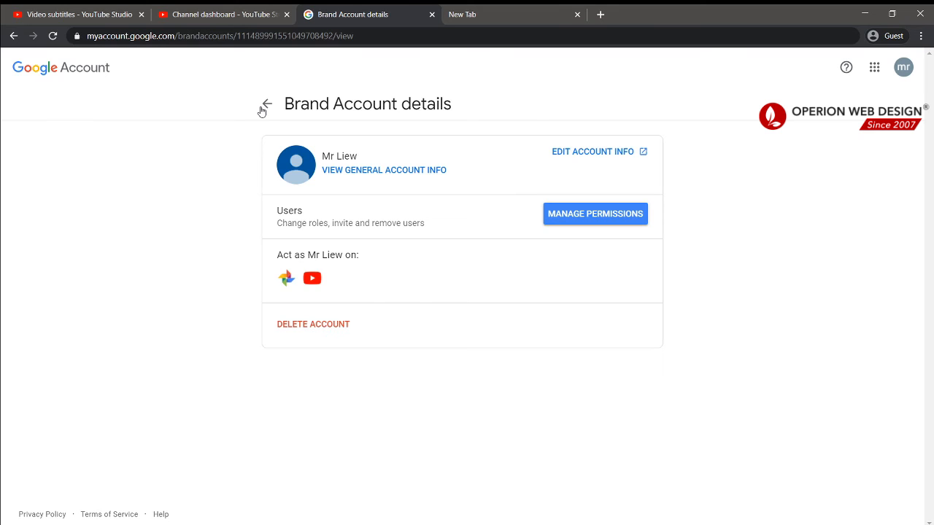
Step: Look through the brand accounts and the Google account's data and personalisation page, and return to the channel dashboard
click(262, 106)
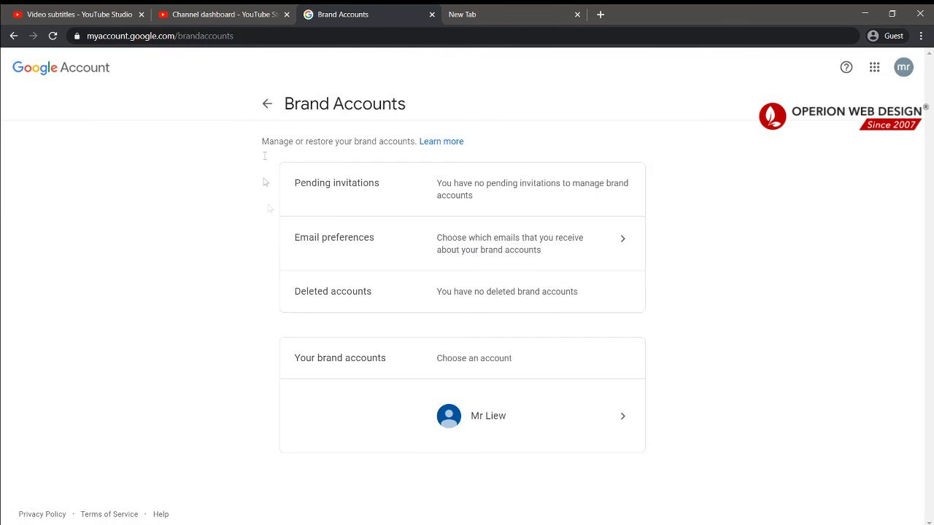
click(264, 104)
click(96, 104)
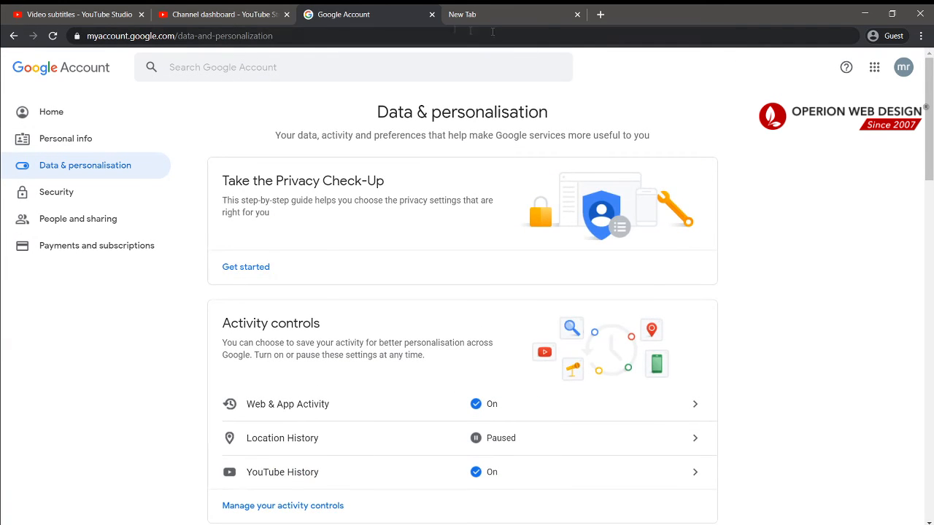
click(903, 67)
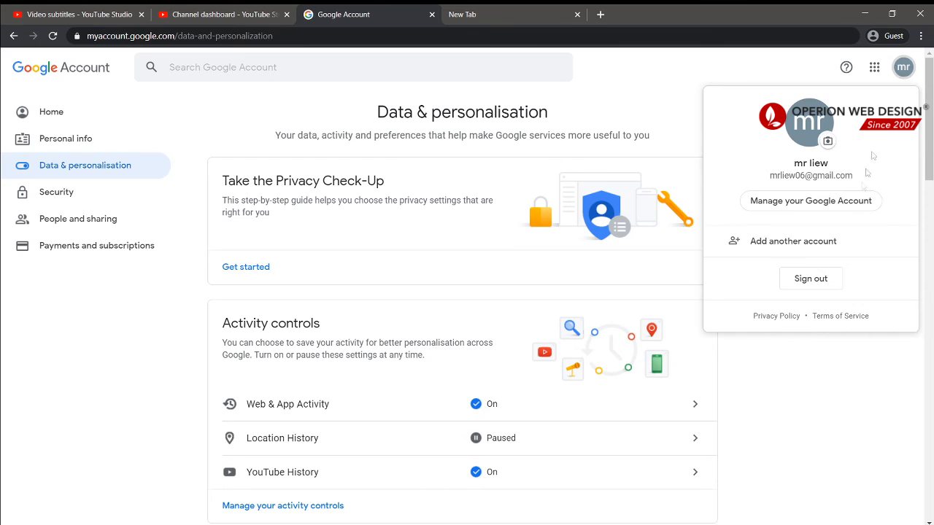
click(659, 71)
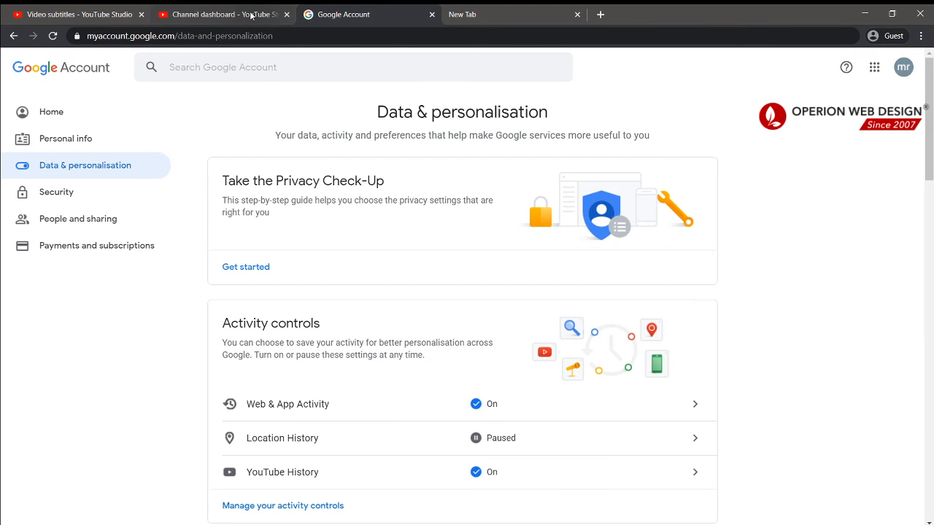
click(278, 19)
middle_click(346, 14)
click(699, 463)
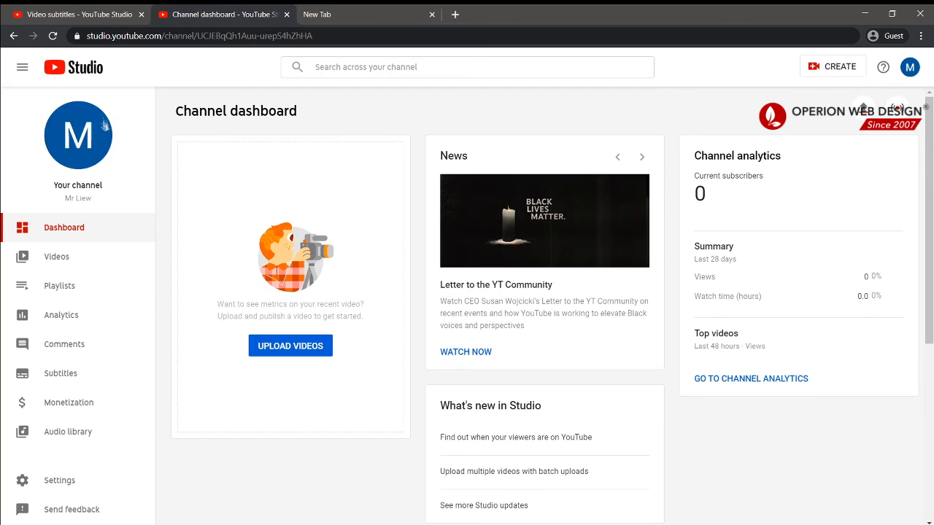
Step: Open the channel page for customization and check the channel art upload options without adding a photo
click(80, 146)
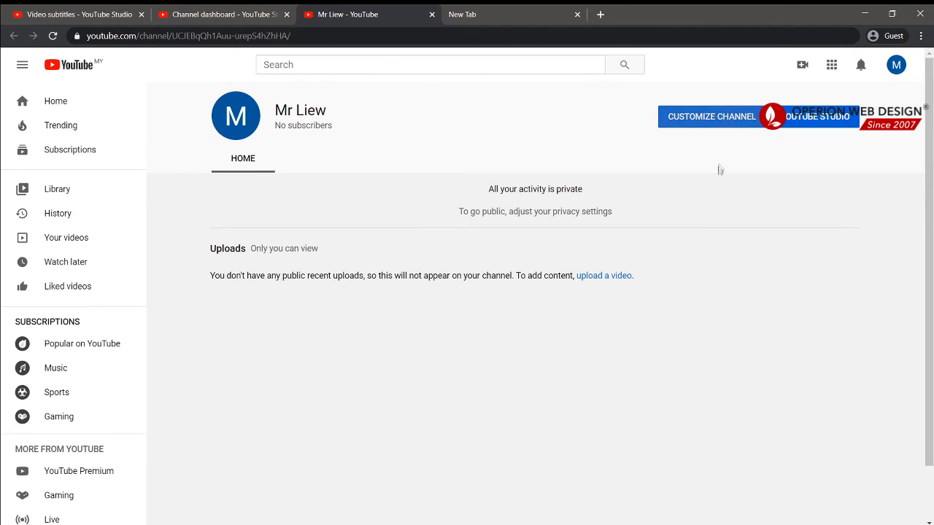
click(715, 116)
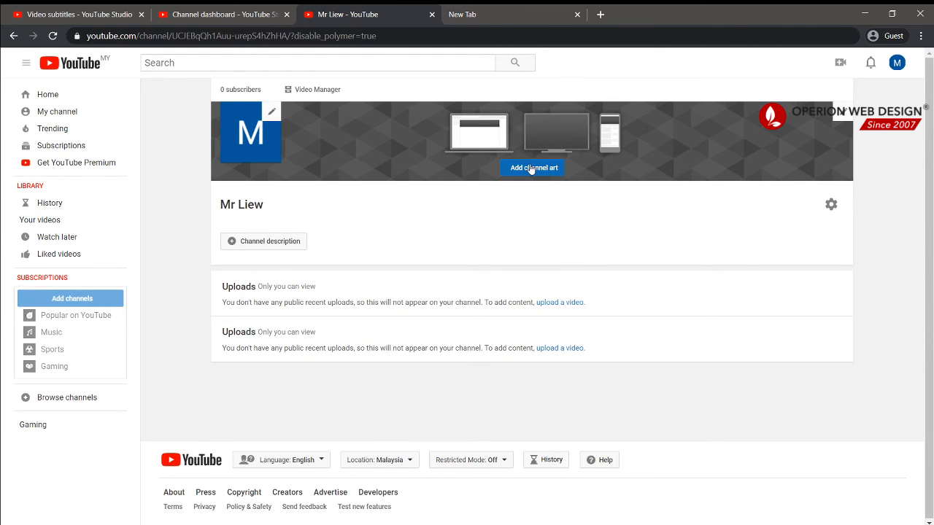
click(530, 169)
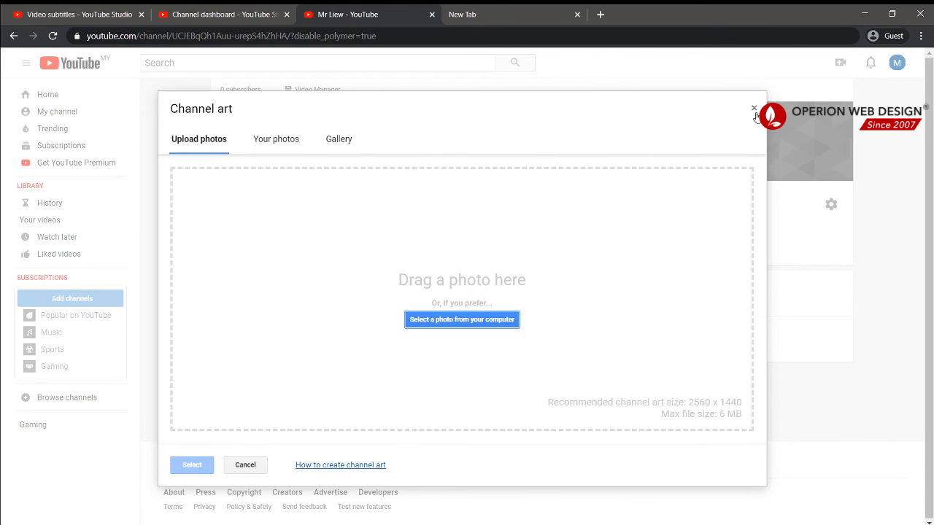
click(754, 109)
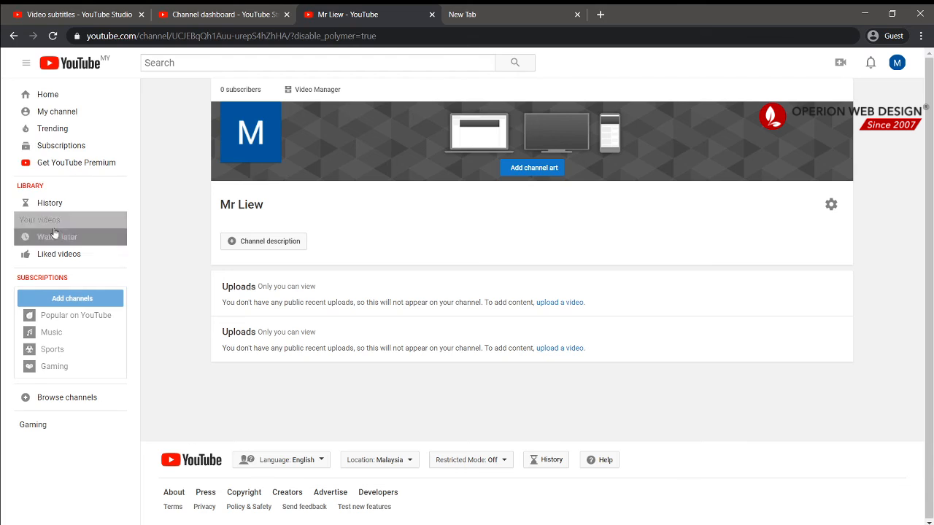
Step: View the video upload window and check the visibility options of the uploaded "hello" video without changing them
click(840, 62)
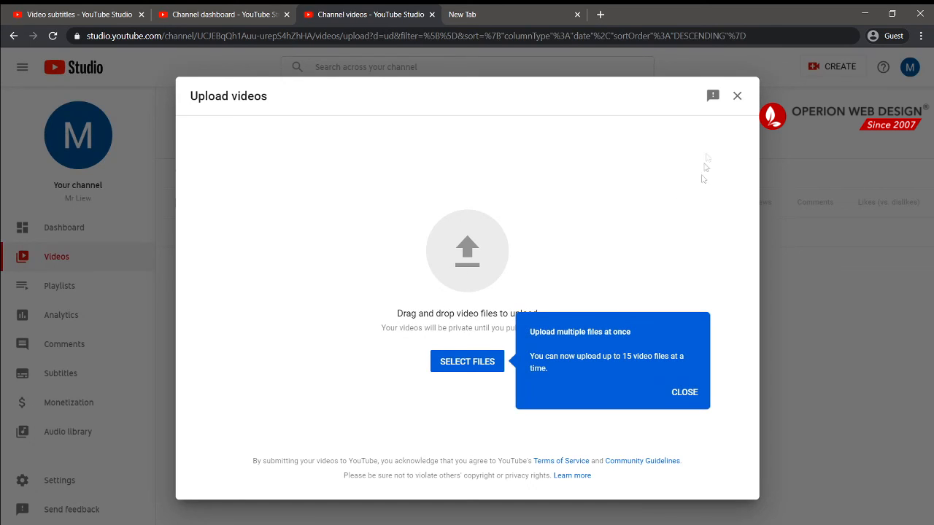
click(737, 97)
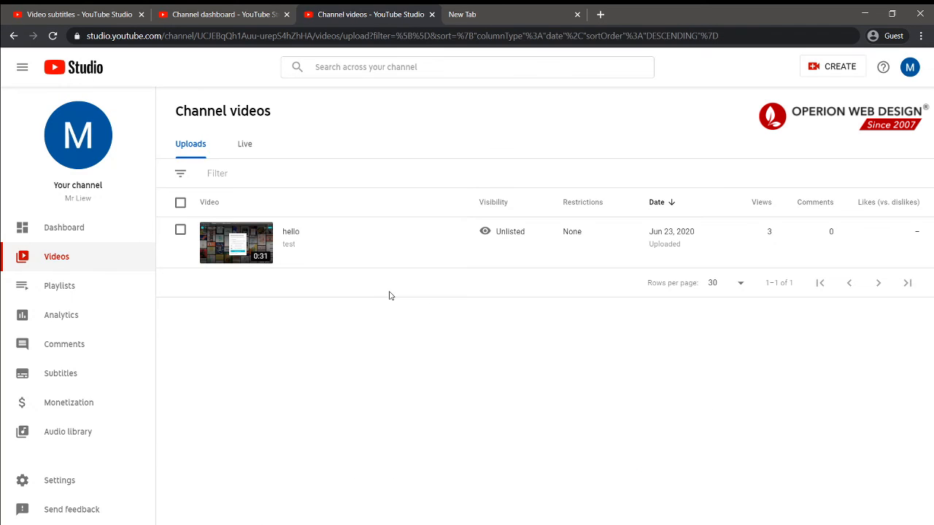
click(534, 233)
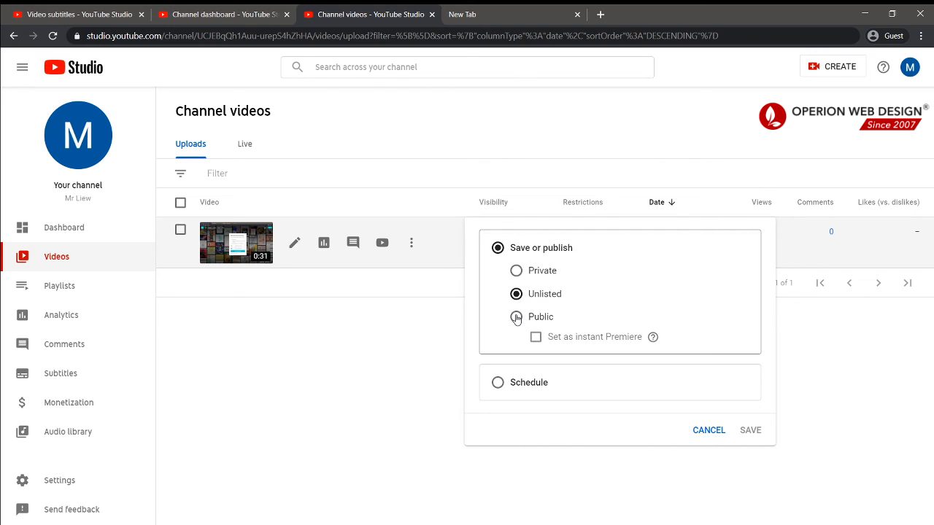
click(709, 432)
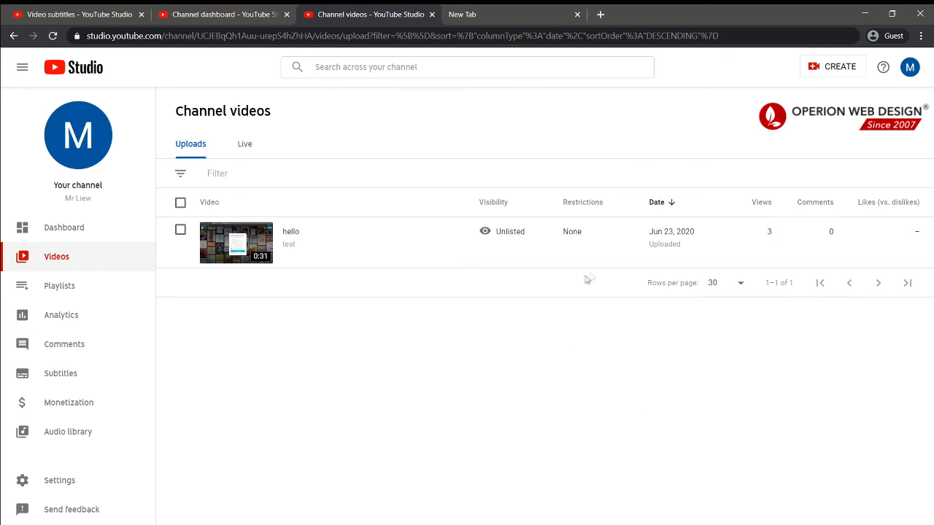